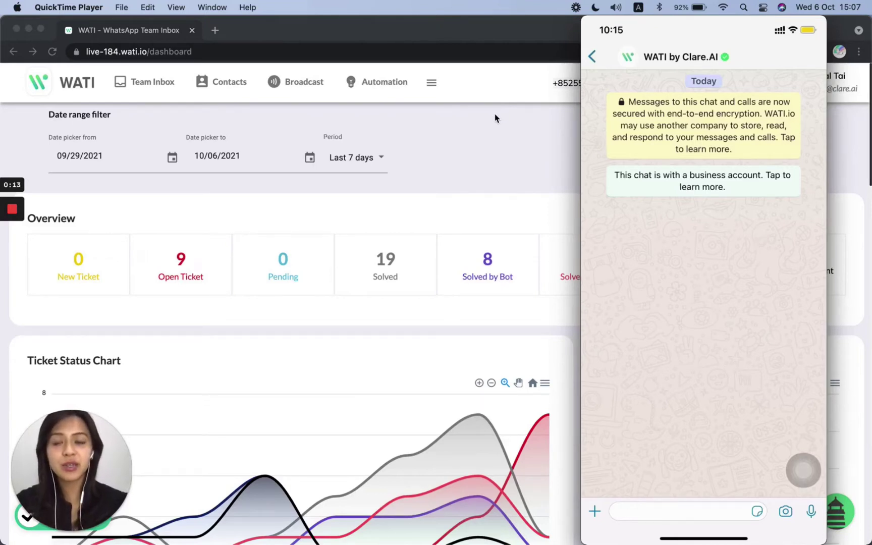
Play the recorded WhatsApp bot chat to 00:17 in QuickTime, then close the player
click(704, 434)
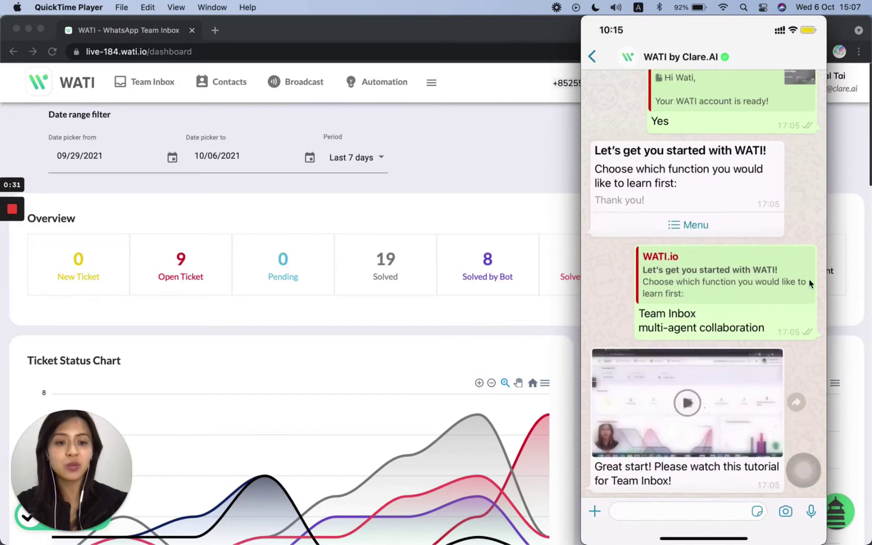
click(706, 432)
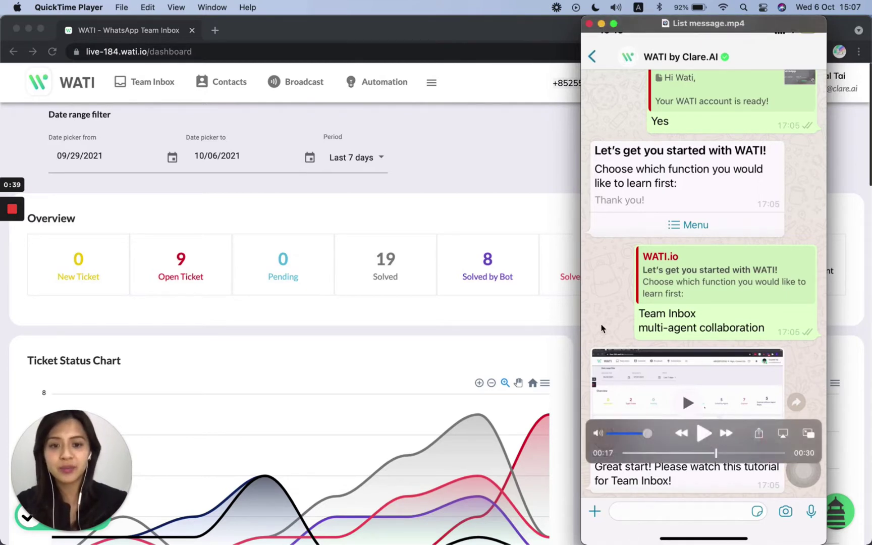
click(546, 327)
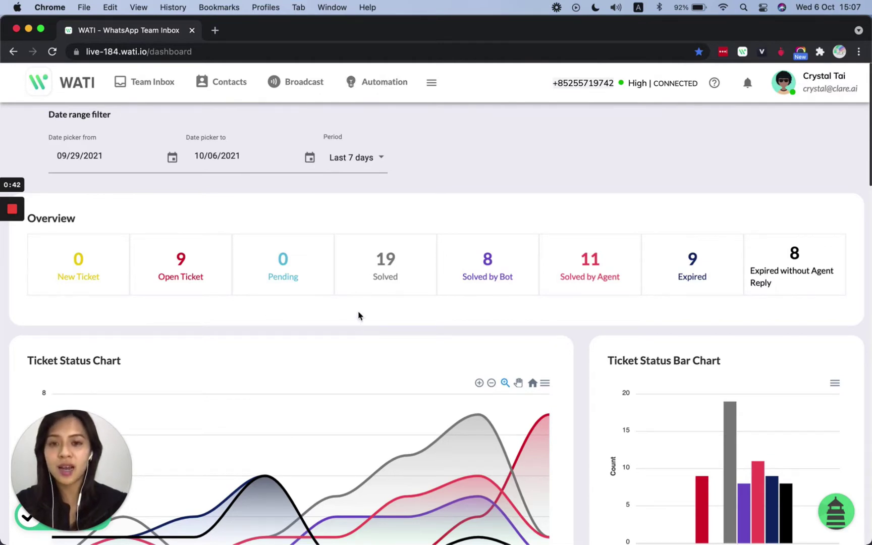
Create a blank flow from scratch named 'List Message' under Automation > Flows
click(376, 86)
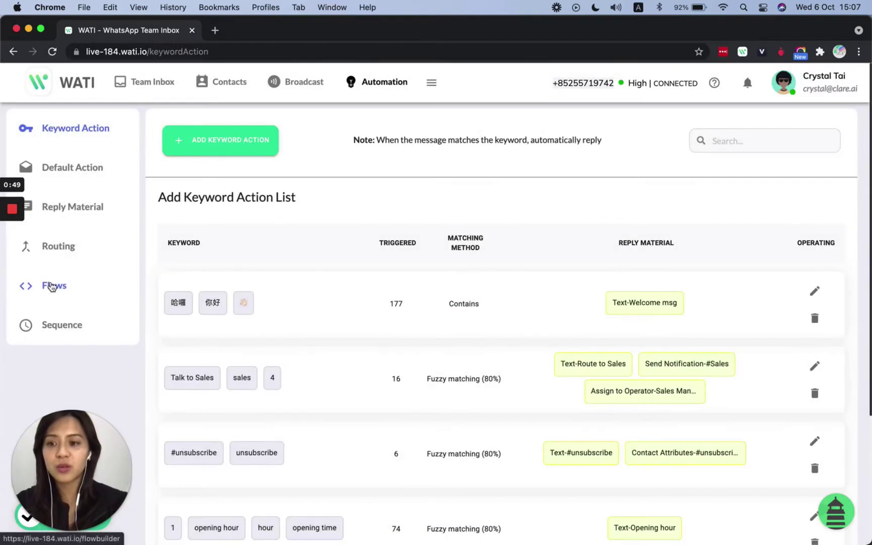
click(52, 286)
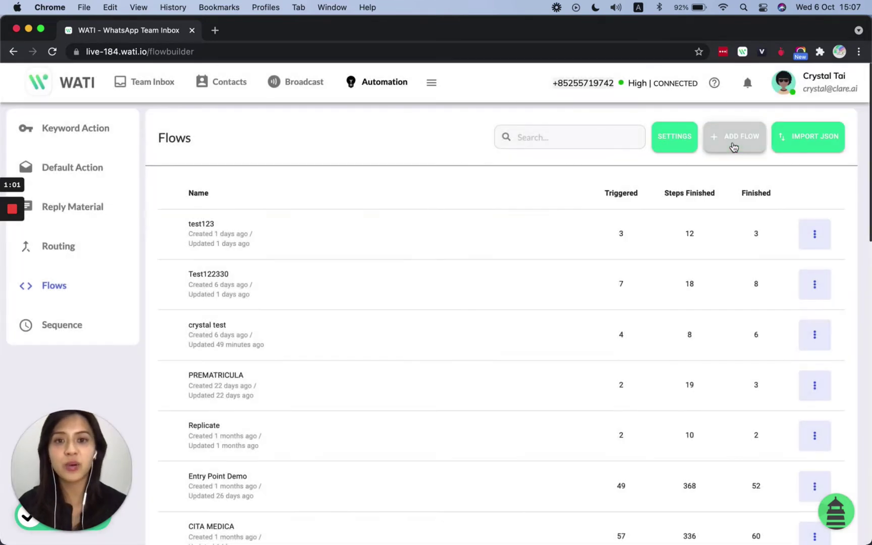
click(734, 146)
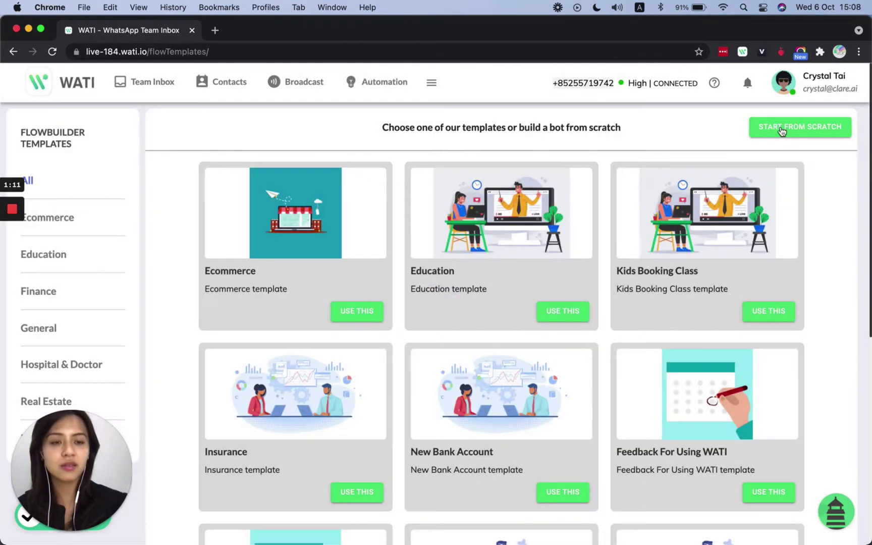
click(781, 127)
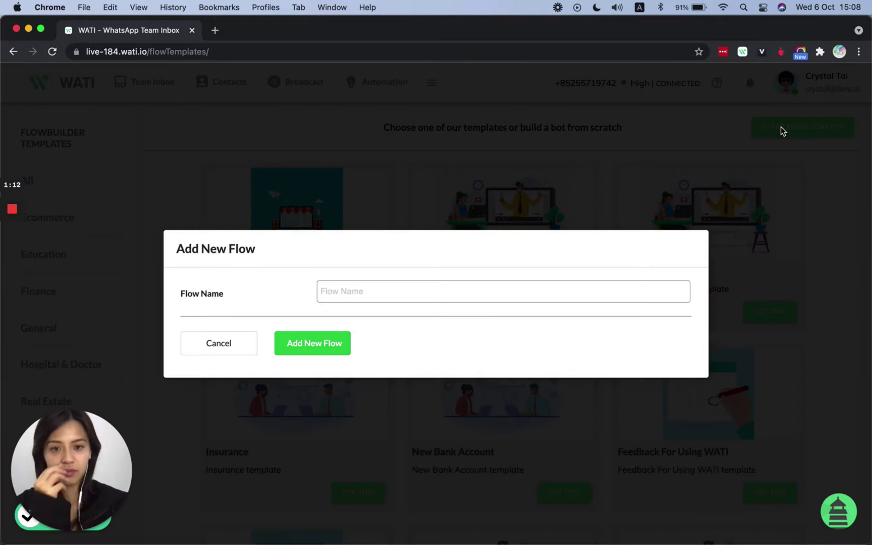
click(448, 291)
text(List Message)
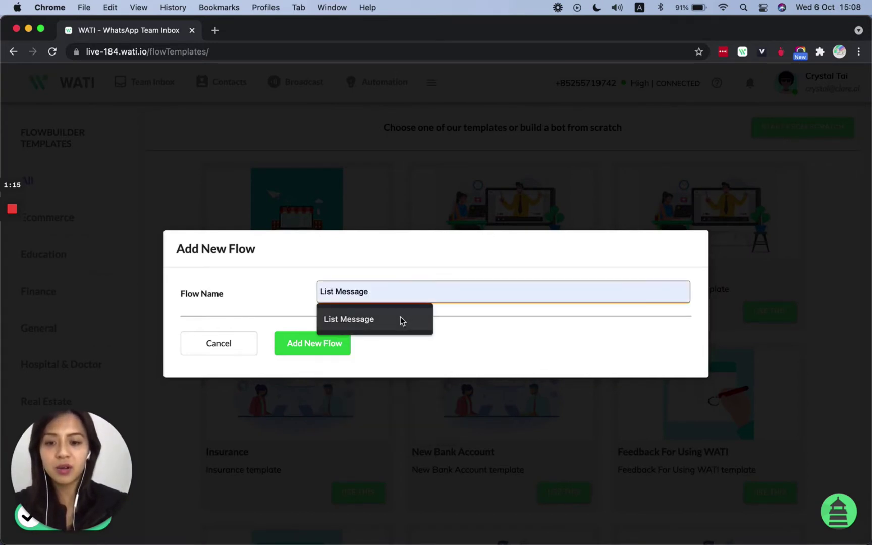
click(400, 319)
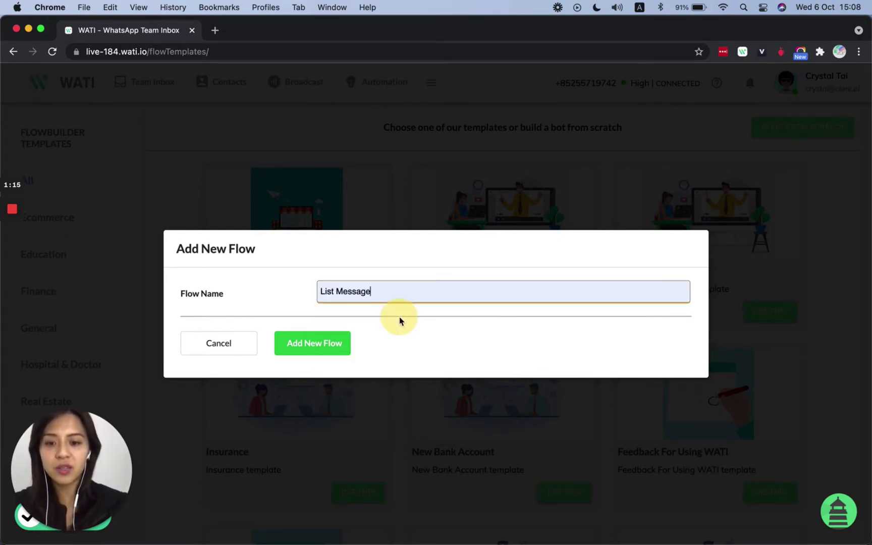
click(324, 348)
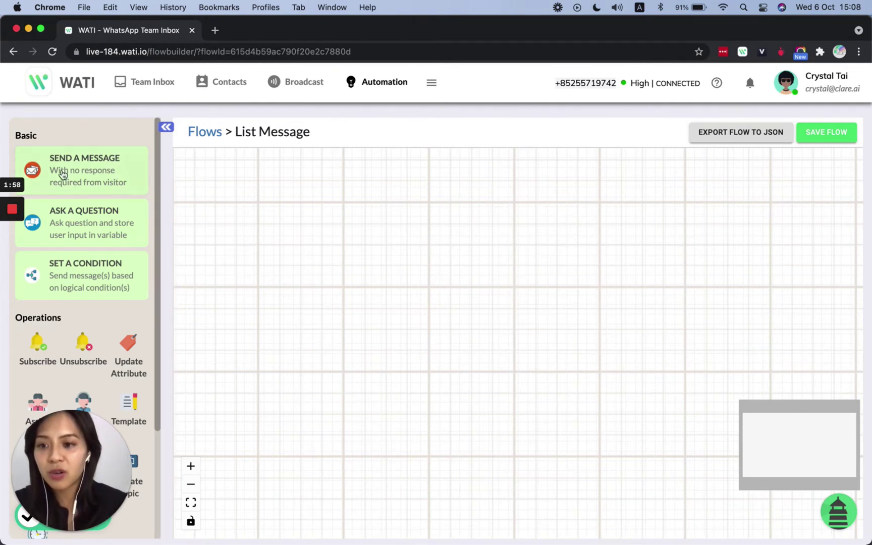
Add a starting message block reading 'Hi, Welcome to ABC fast food!', fixing the 'fasst' typo
click(93, 184)
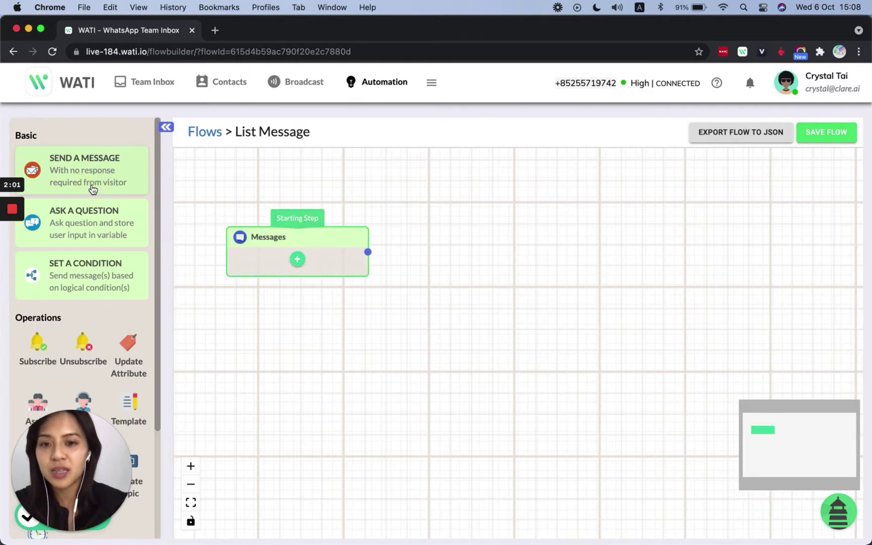
click(297, 261)
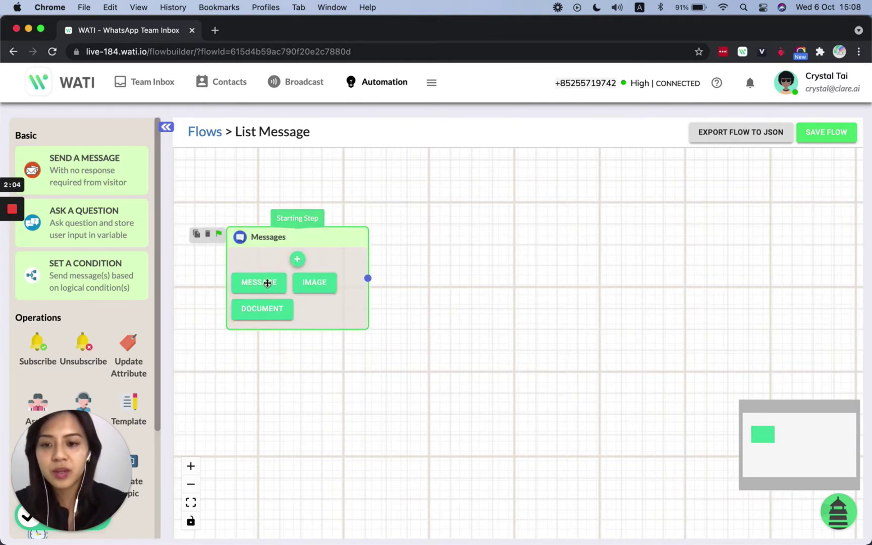
click(266, 285)
click(268, 266)
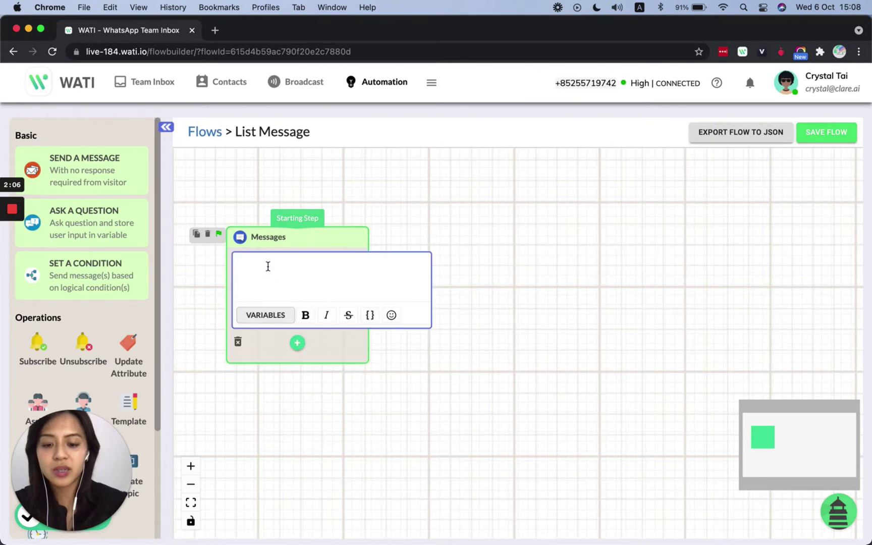
text(Hi)
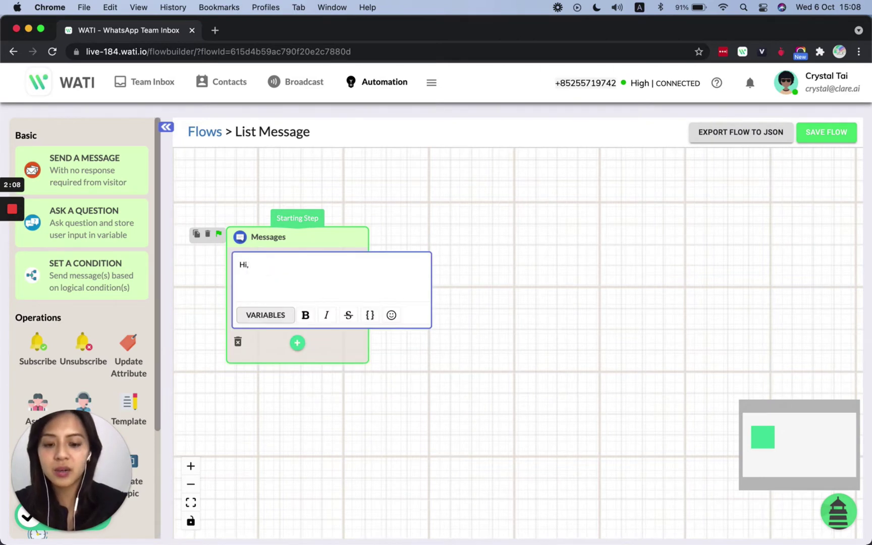
text(, Welcome to)
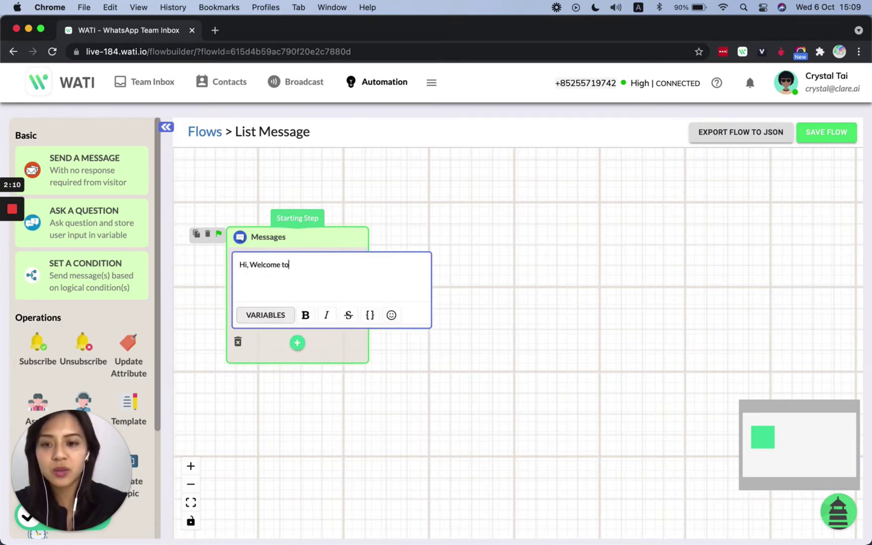
text( ABC)
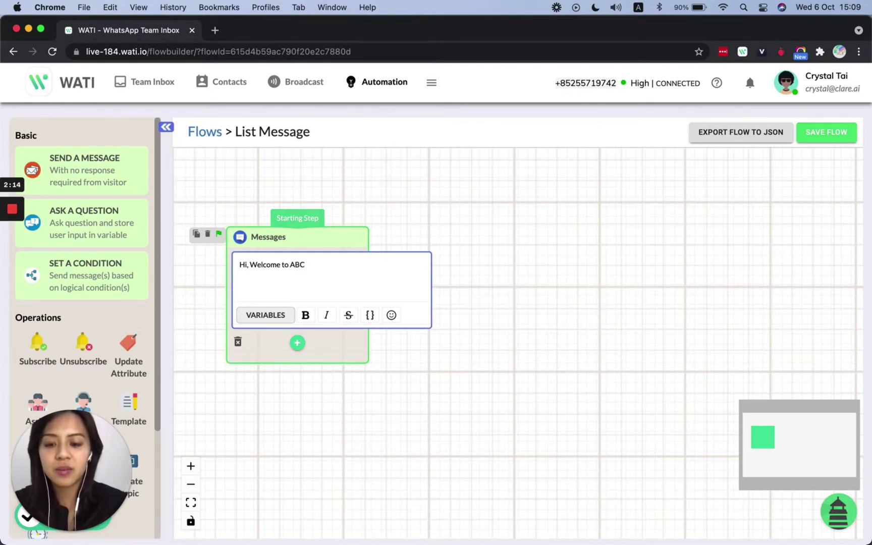
text( fasst food)
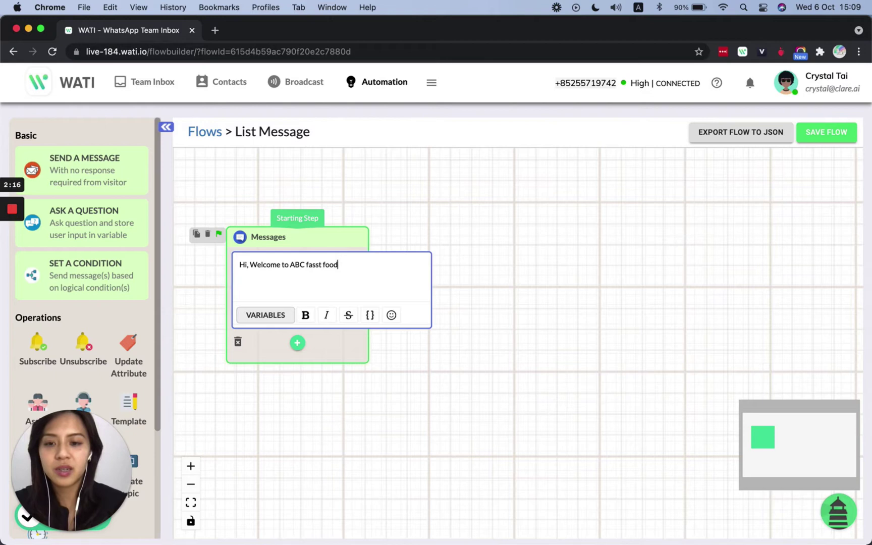
click(314, 266)
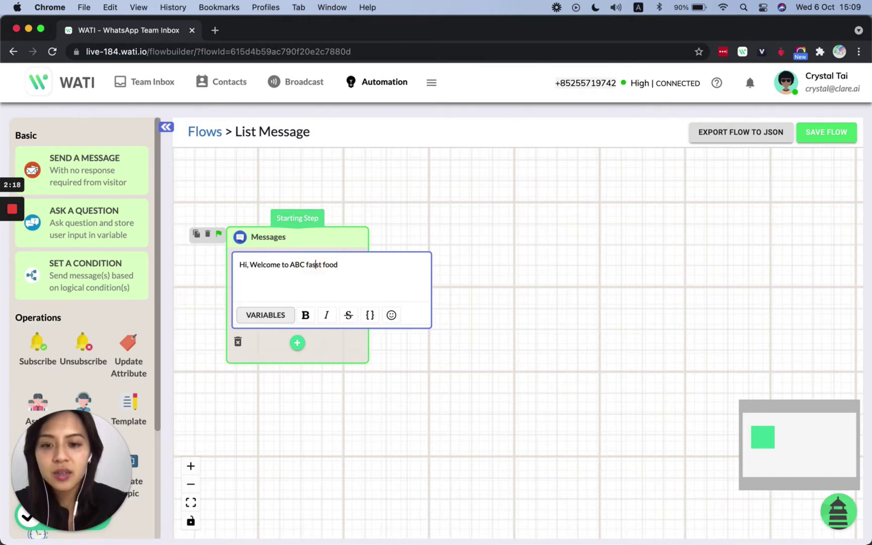
key(BackSpace)
text(!)
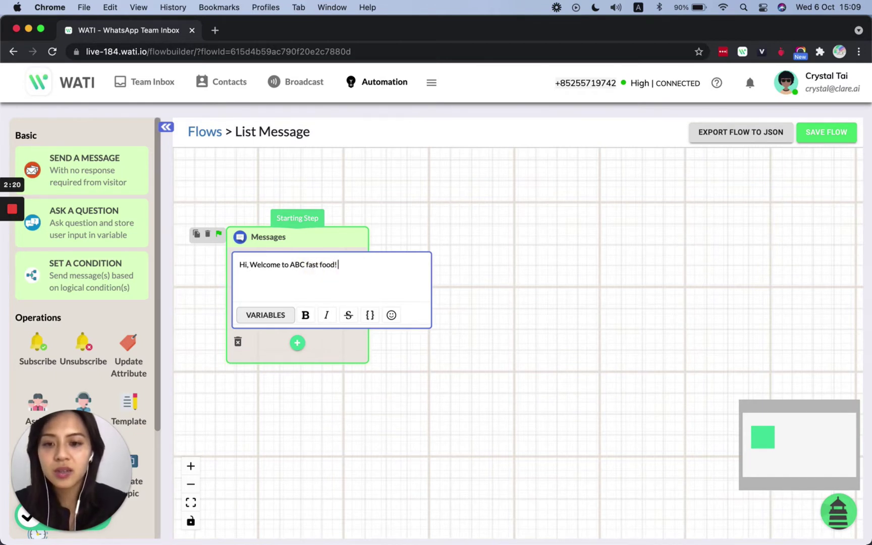
click(459, 369)
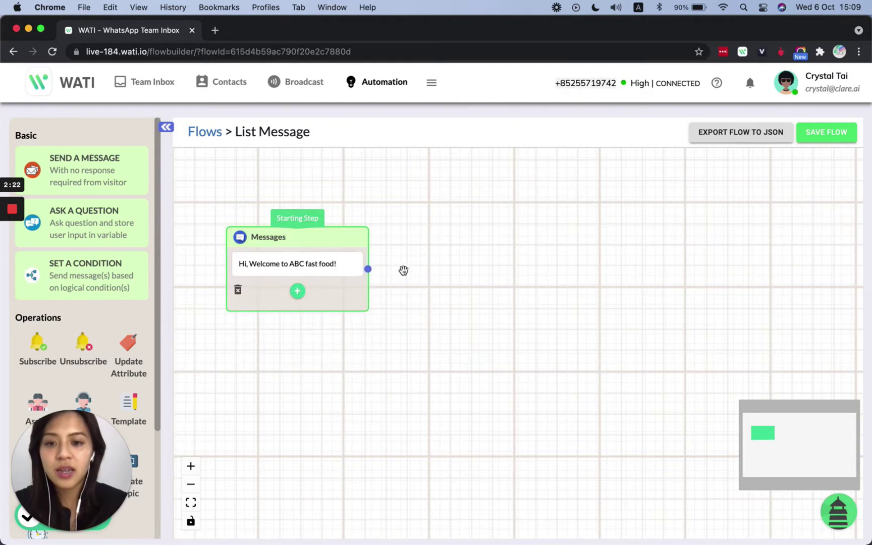
Connect a List node after the welcome message and reposition it on the canvas
drag(368, 269, 423, 270)
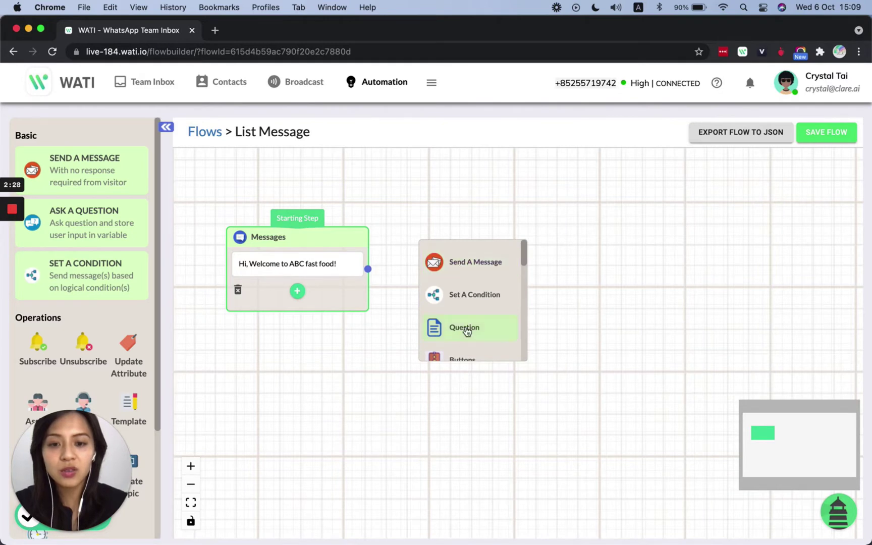
scroll(467, 329, down, 3)
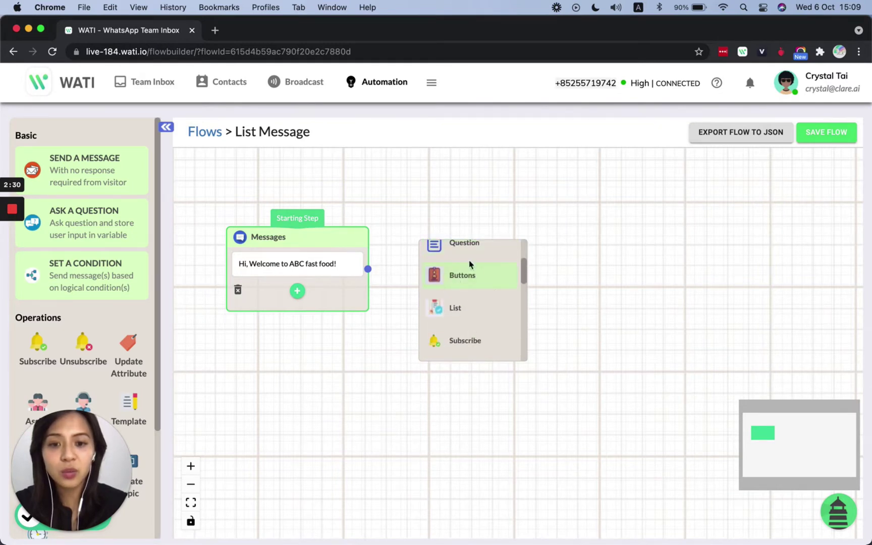
click(450, 310)
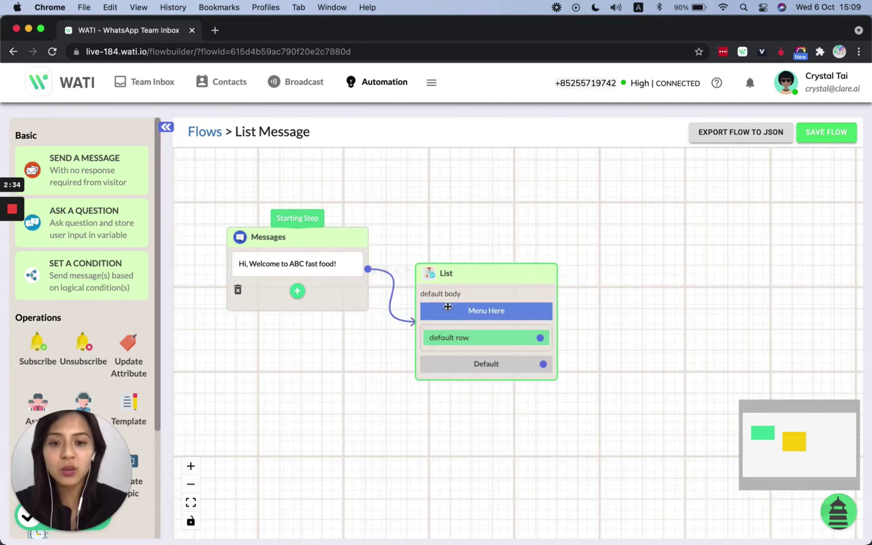
click(490, 208)
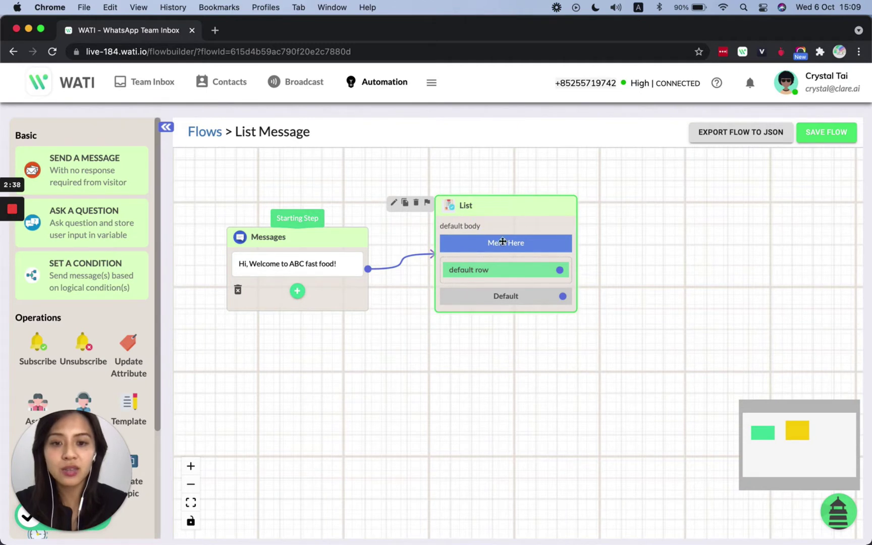
click(512, 218)
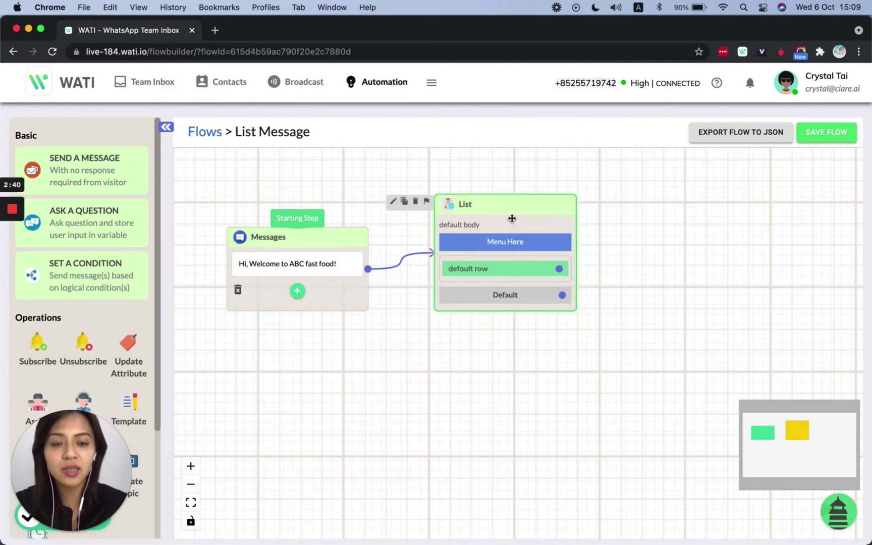
Set the list header to 'What would you like to order?' and body to 'pleease choose from the menu'
click(512, 218)
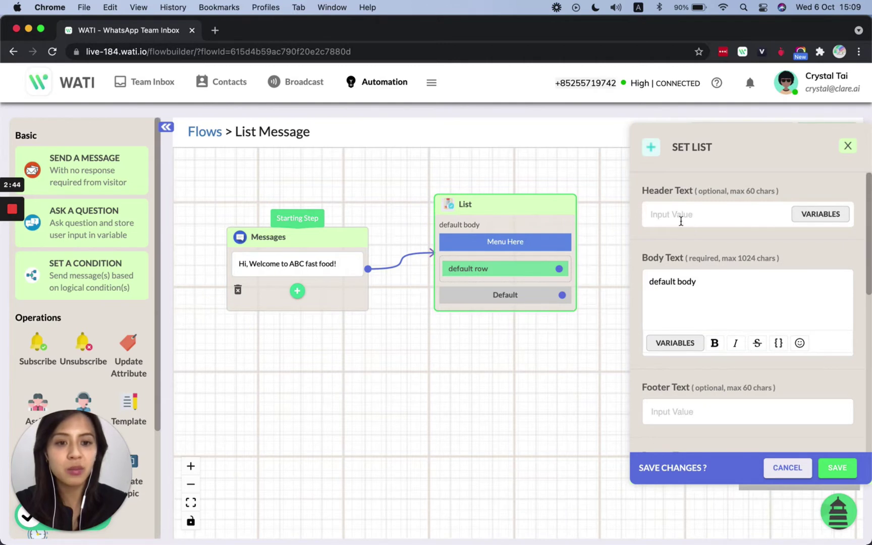
click(698, 215)
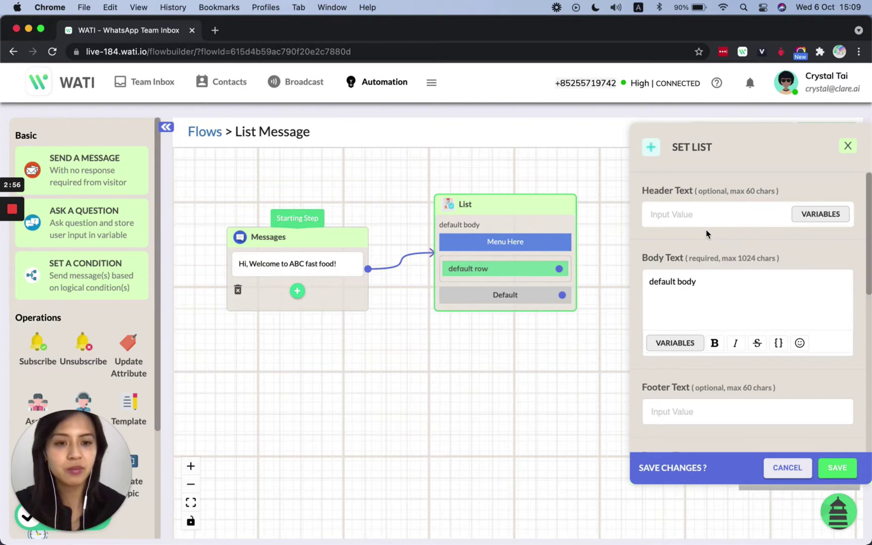
text(What)
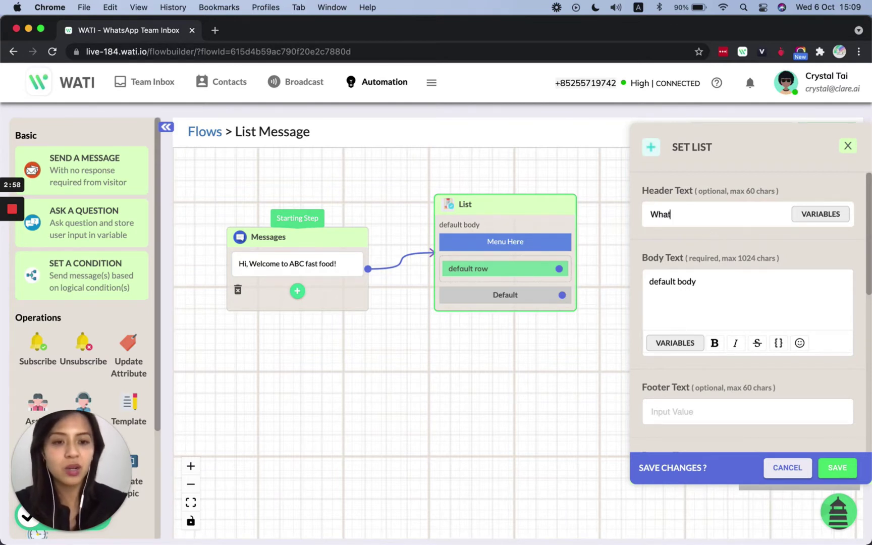
text( would )
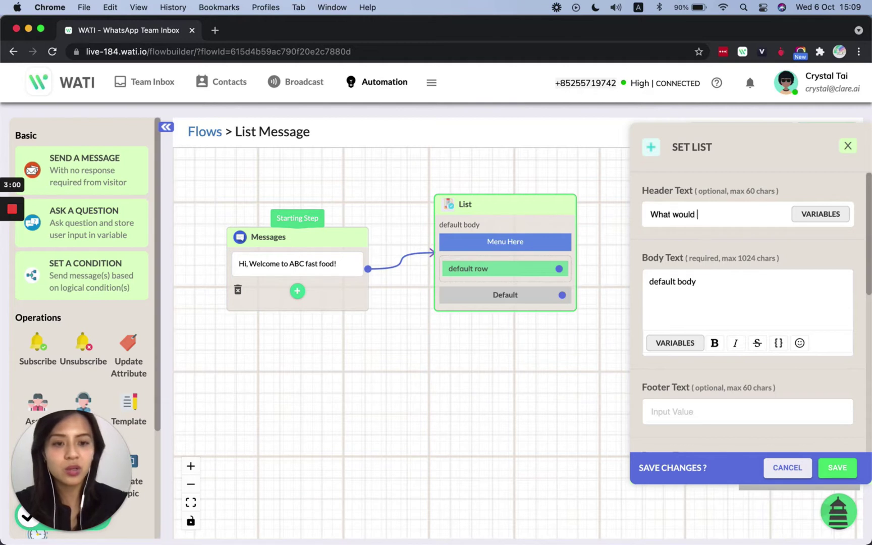
text(you like to order?)
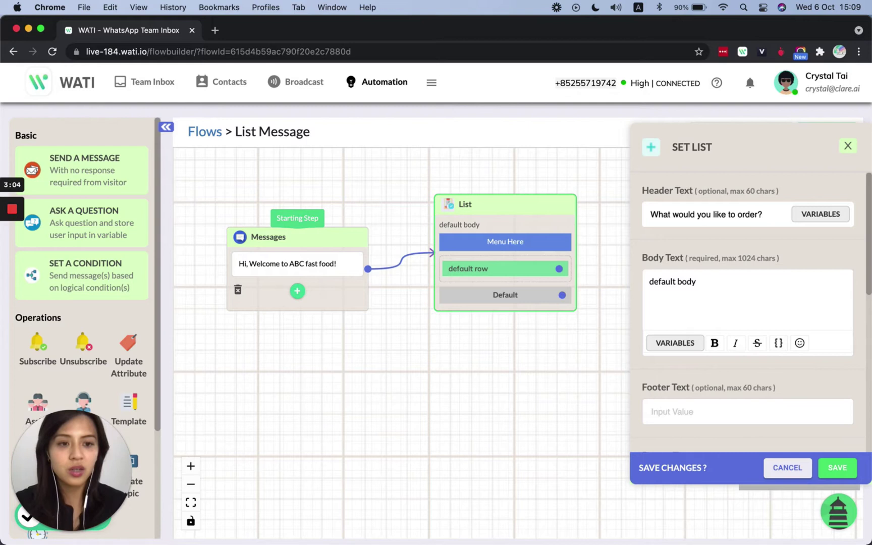
click(717, 286)
click(639, 286)
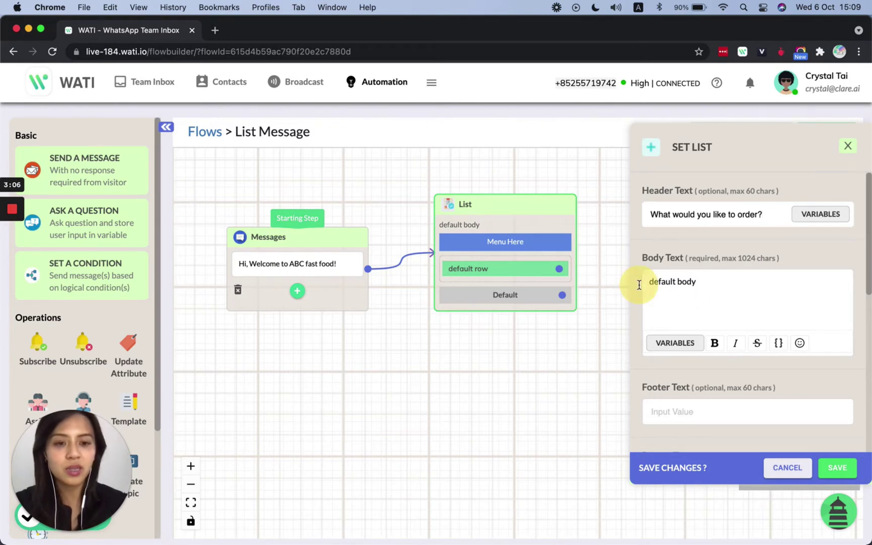
drag(639, 285, 696, 281)
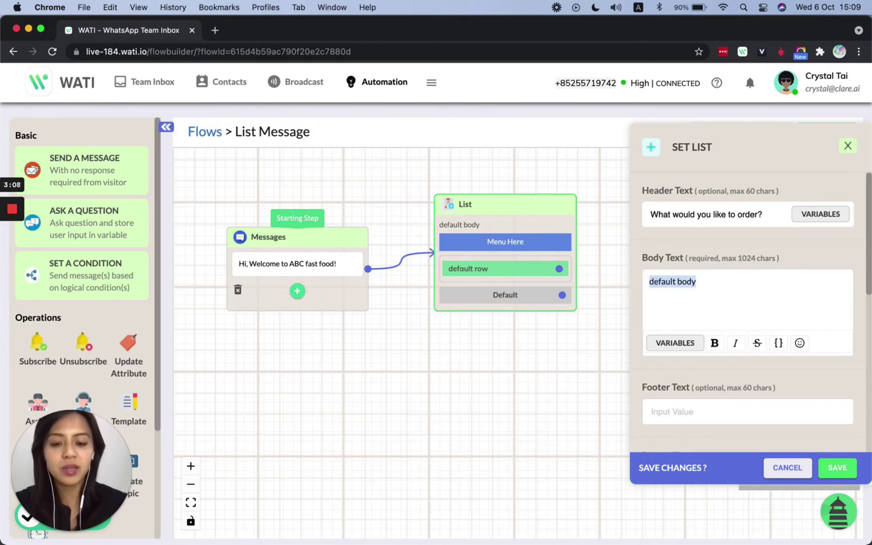
text(pleease choose )
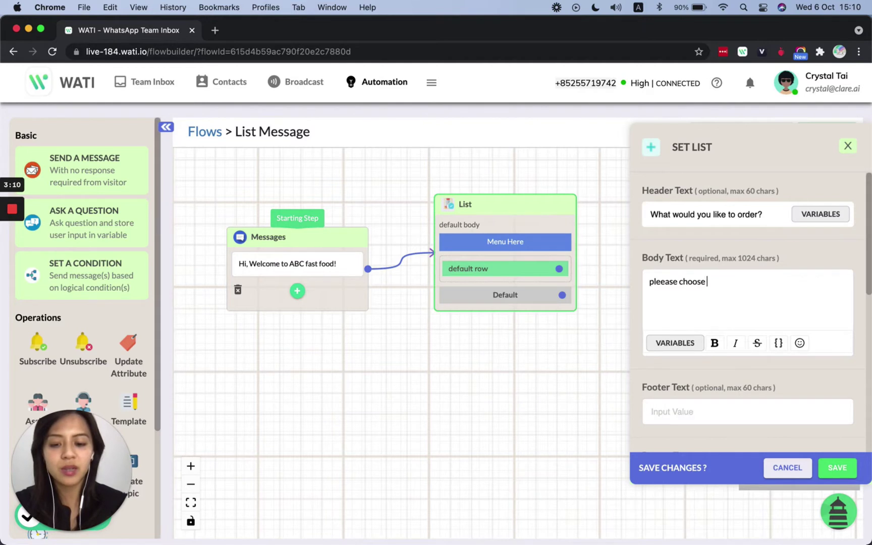
text(from the menu)
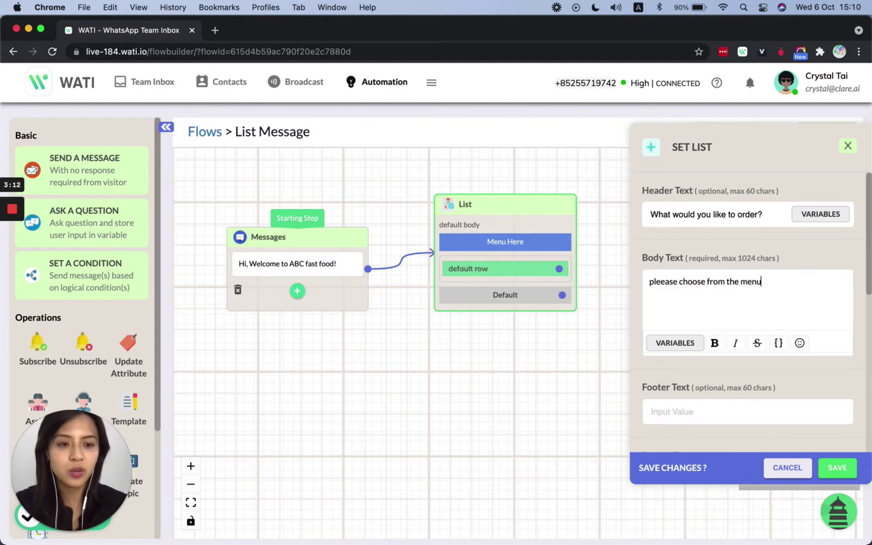
Enter the footer 'by ABC Fast Food', correcting the 'Fasst' typo
scroll(681, 344, down, 2)
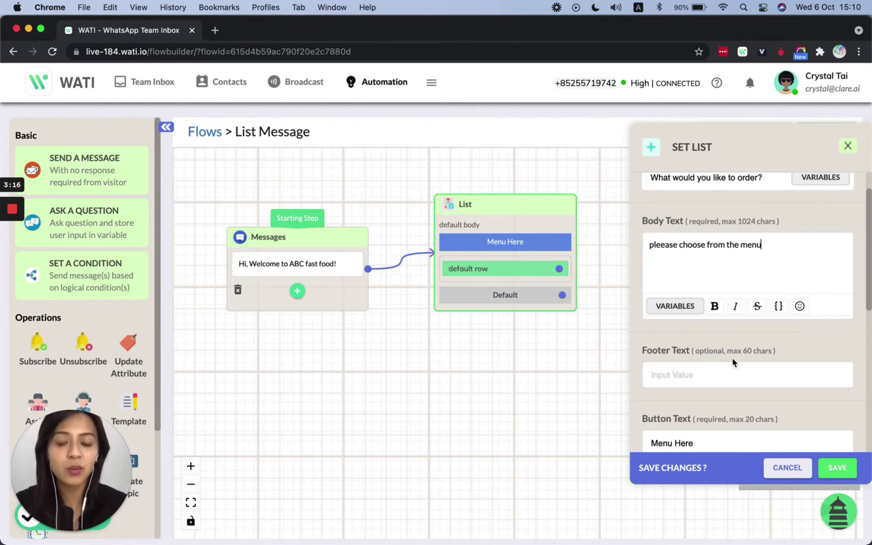
click(736, 376)
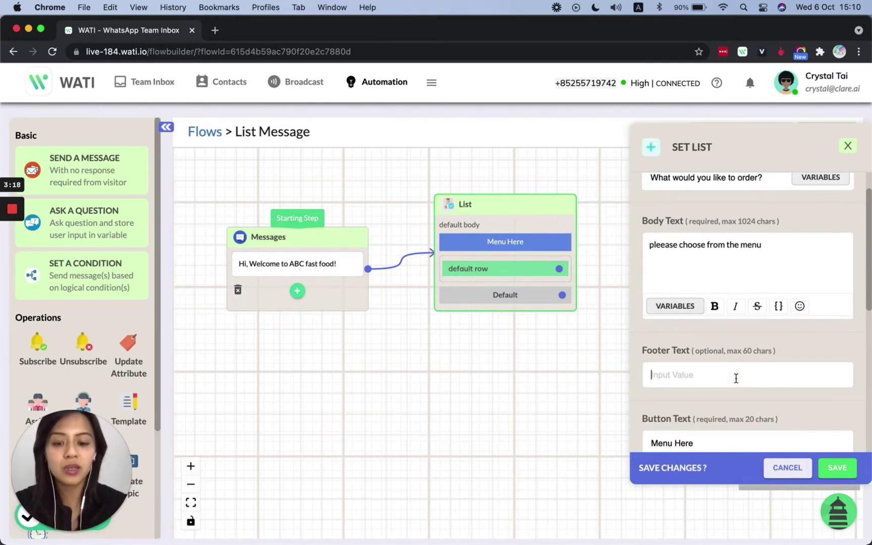
text(by AB)
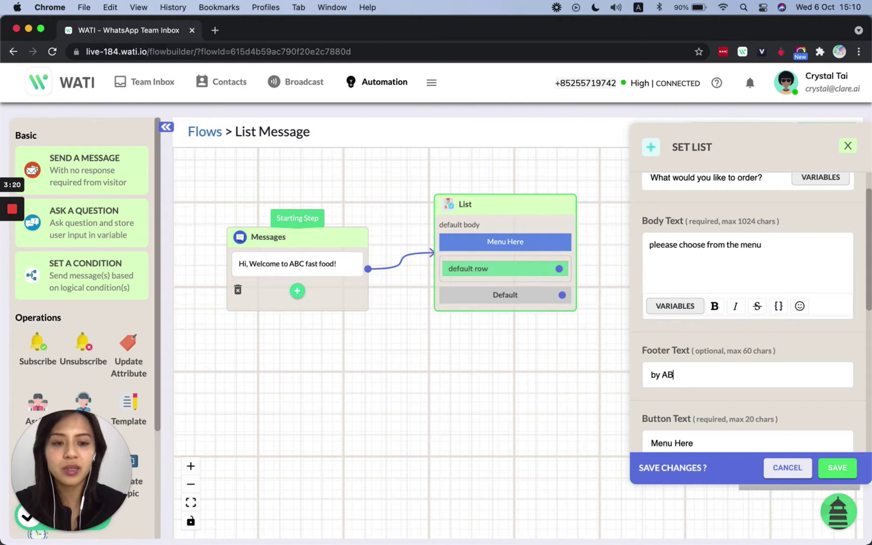
text(C Fasst Food)
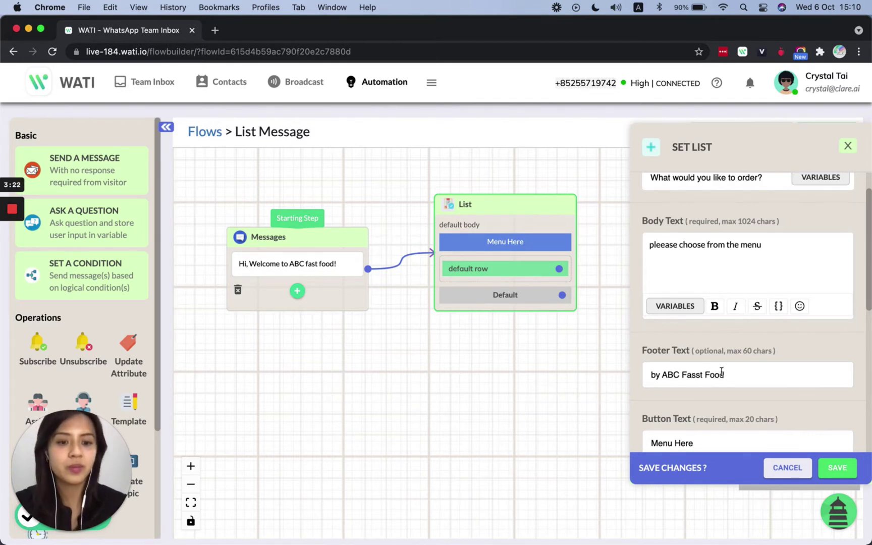
scroll(728, 374, down, 1)
scroll(728, 373, down, 2)
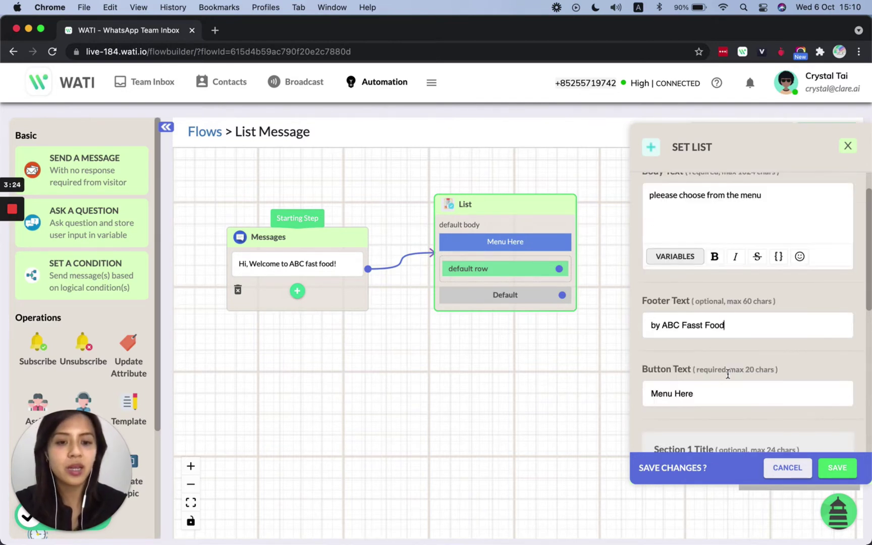
scroll(724, 261, up, 4)
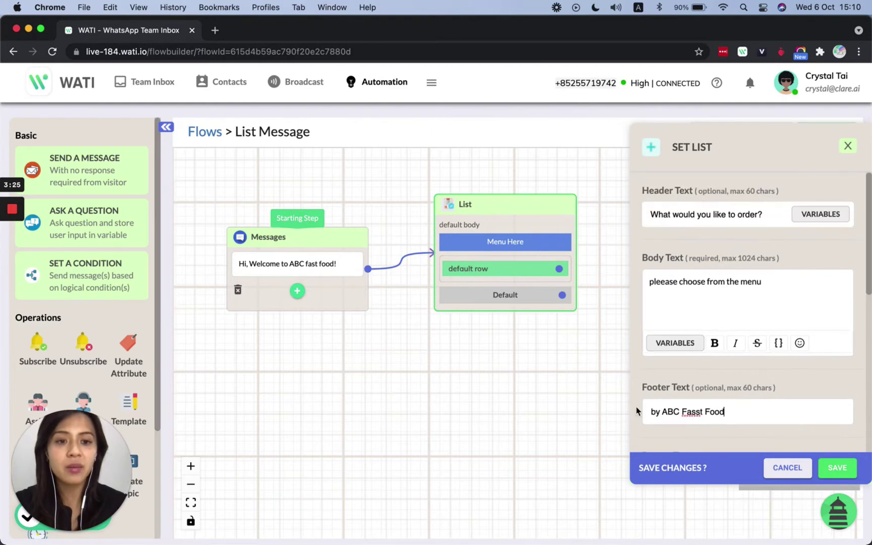
scroll(742, 325, down, 3)
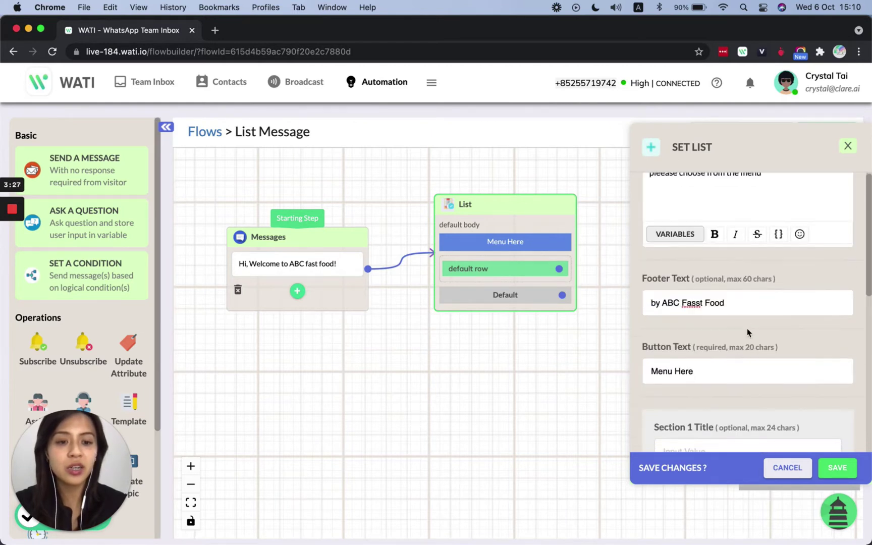
click(700, 303)
key(BackSpace)
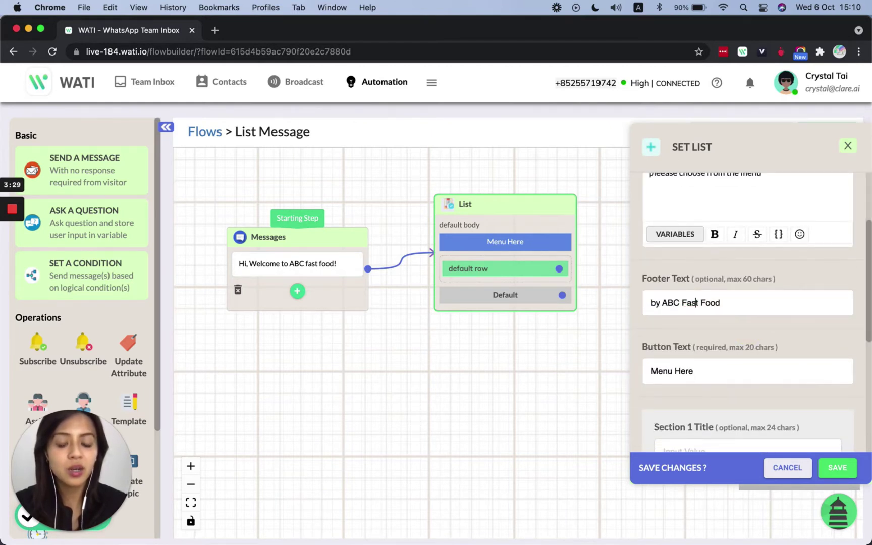
Change the button text from 'Menu Here' to 'Food Menu'
scroll(710, 323, down, 3)
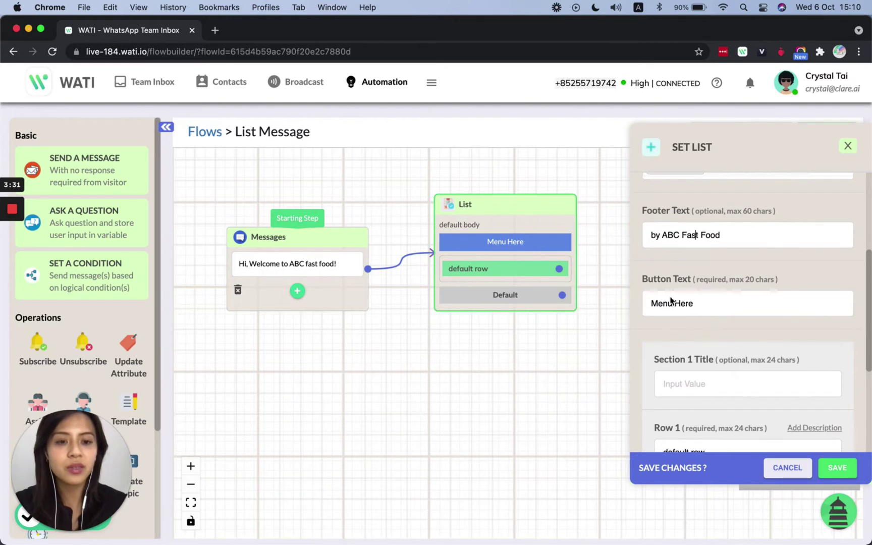
click(650, 303)
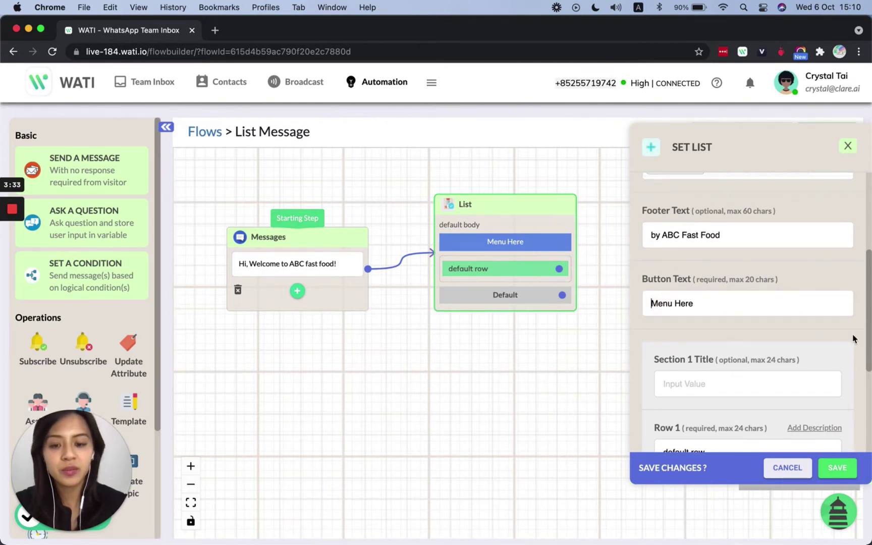
text(Fo)
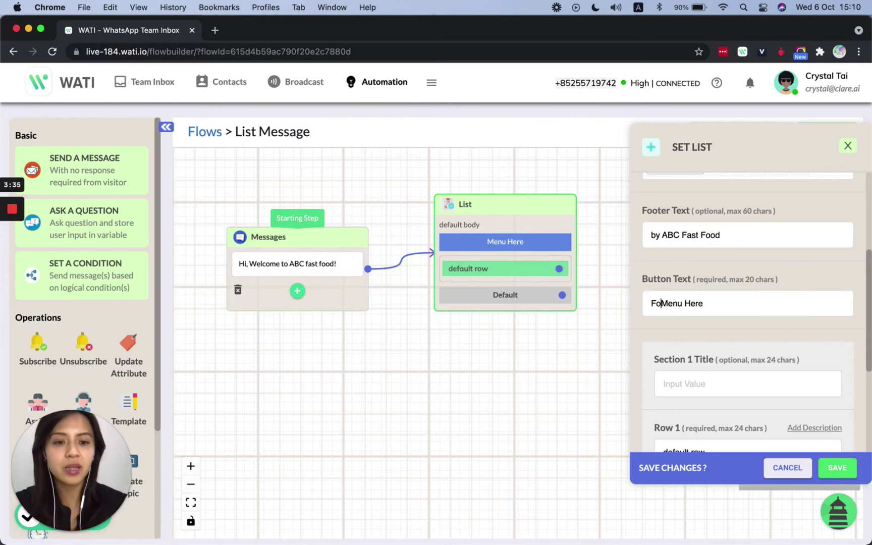
text(od)
double_click(705, 303)
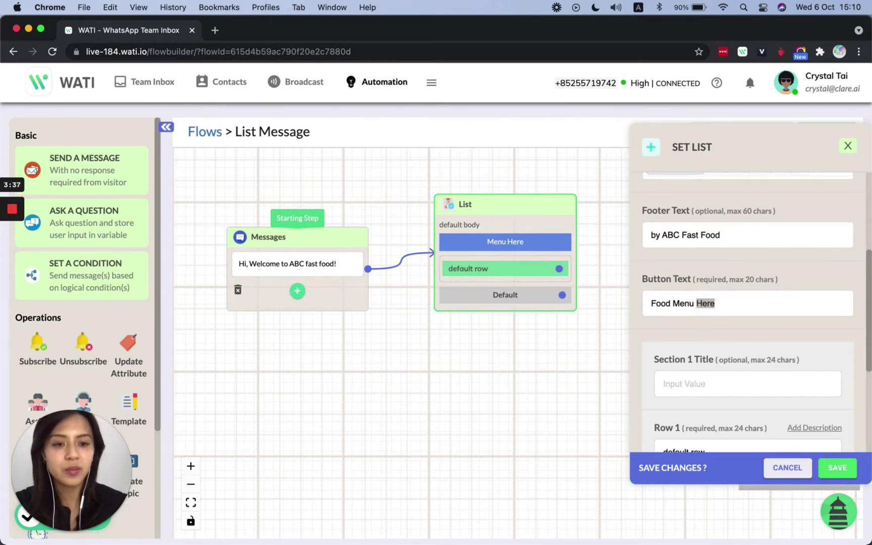
key(BackSpace)
key(BackSpace)
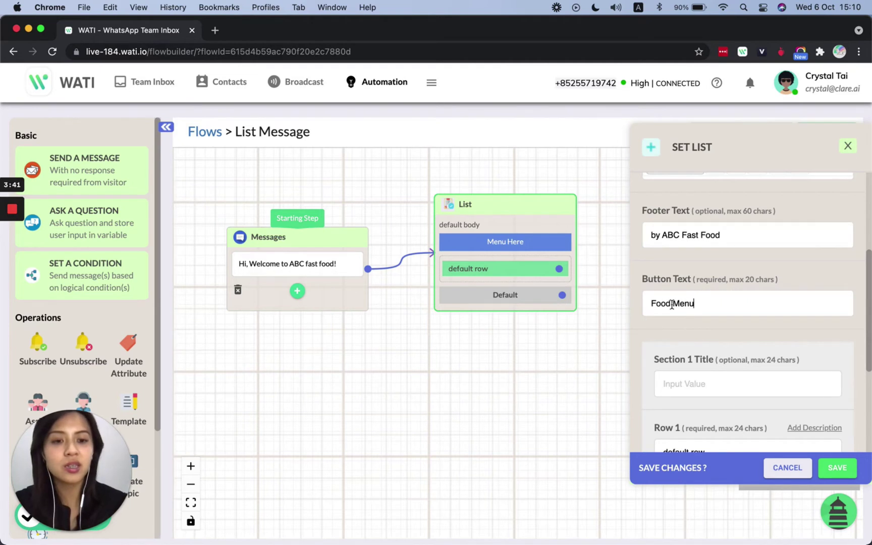
scroll(674, 298, up, 3)
scroll(672, 306, down, 4)
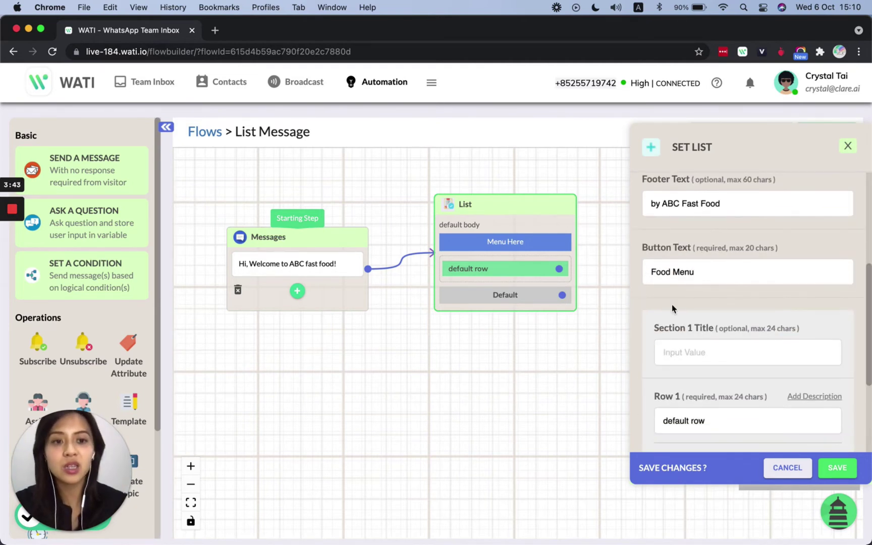
scroll(695, 319, down, 2)
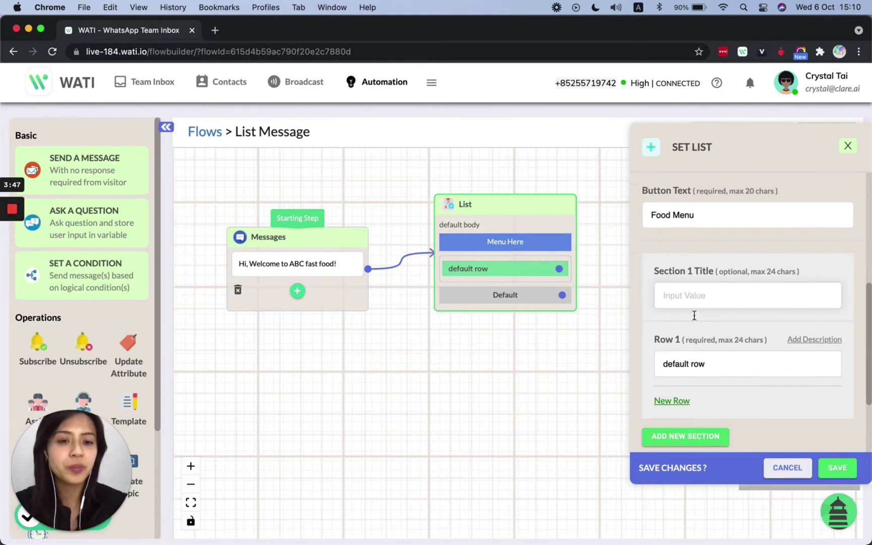
scroll(695, 316, down, 1)
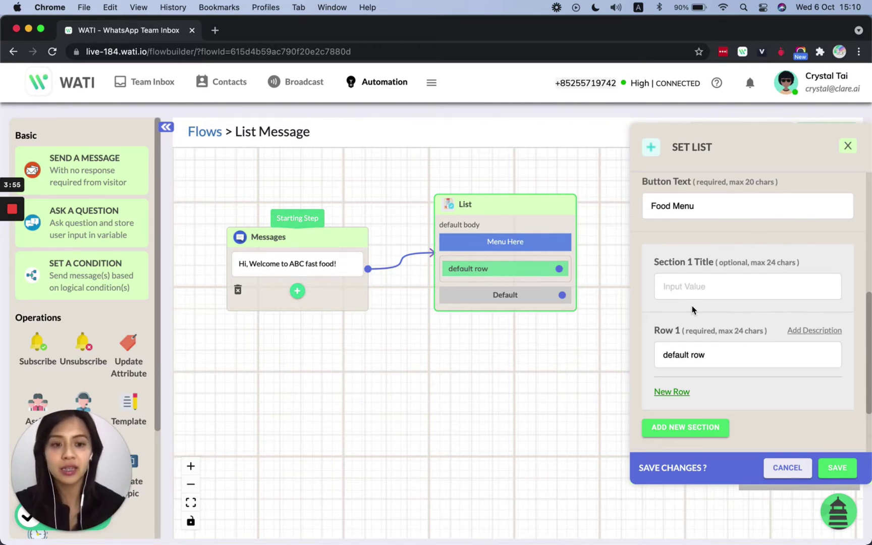
Title section 1 'Food' and rename its first row to 'Burger'
click(692, 293)
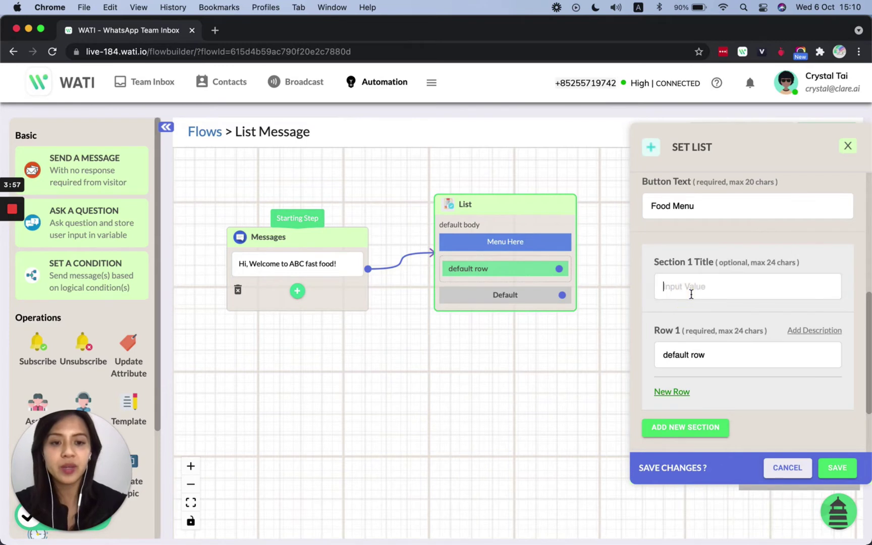
text(Food)
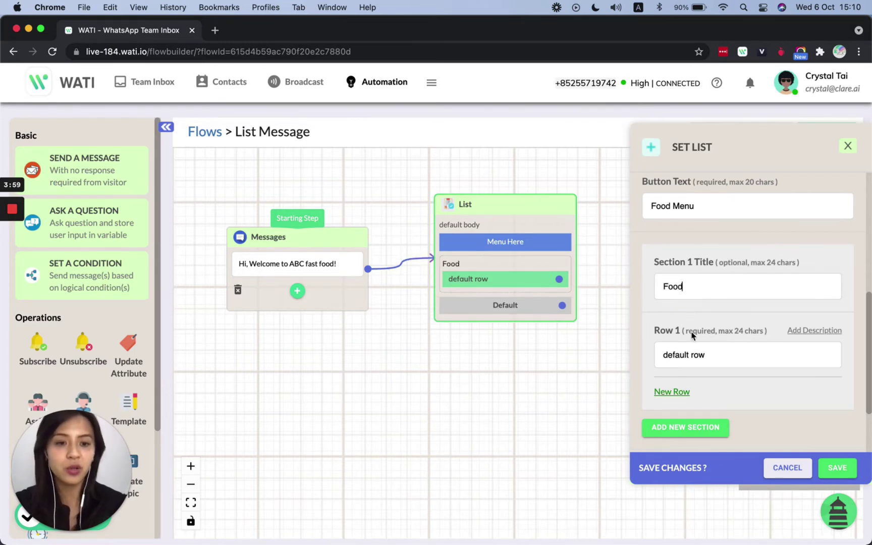
click(711, 355)
drag(711, 354, 644, 355)
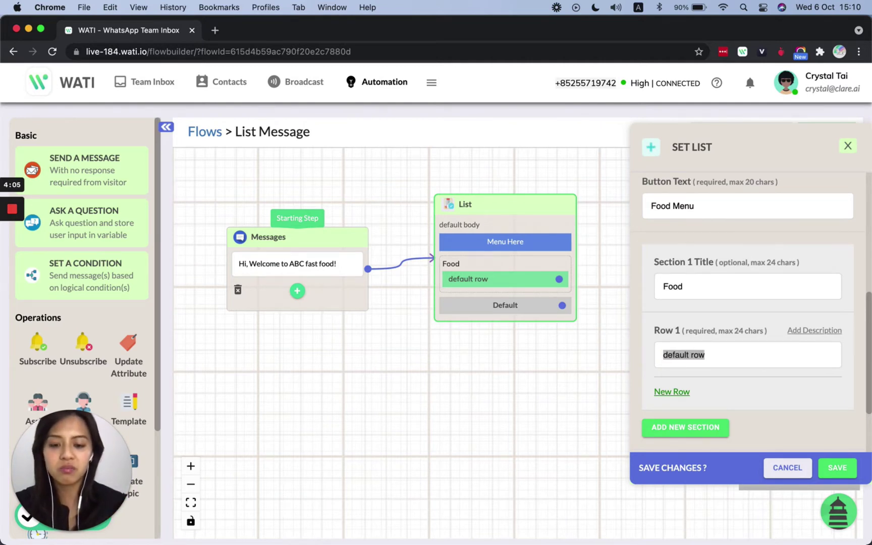
text(Burger)
Add two more rows, 'Fries' and 'Pasta', to the Food section
click(675, 393)
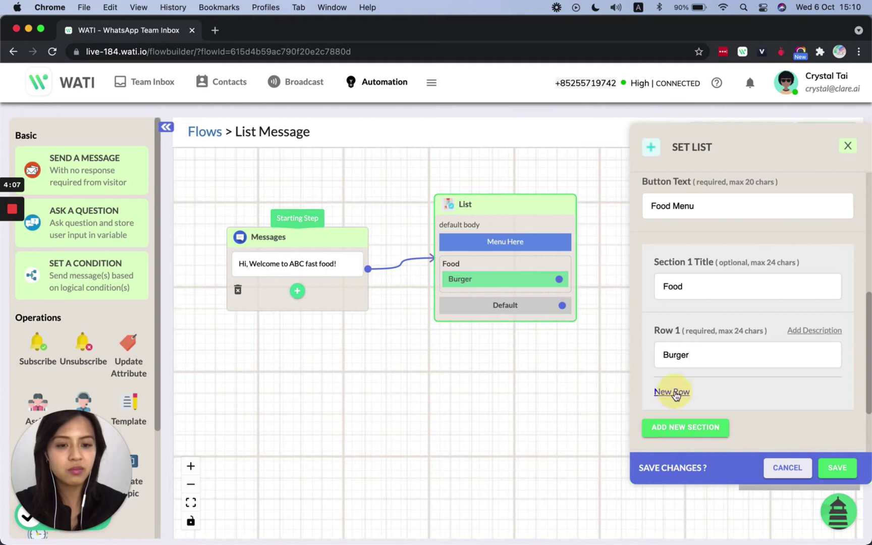
click(675, 413)
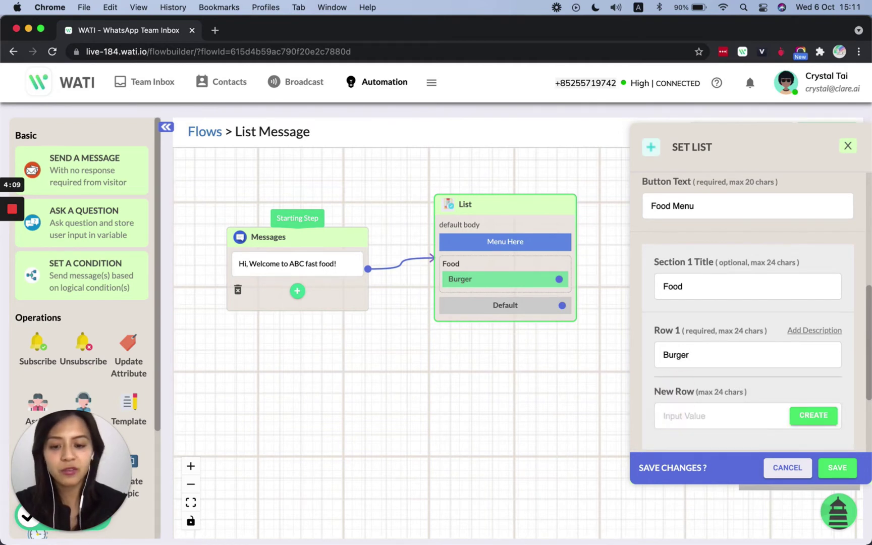
text(Fiies)
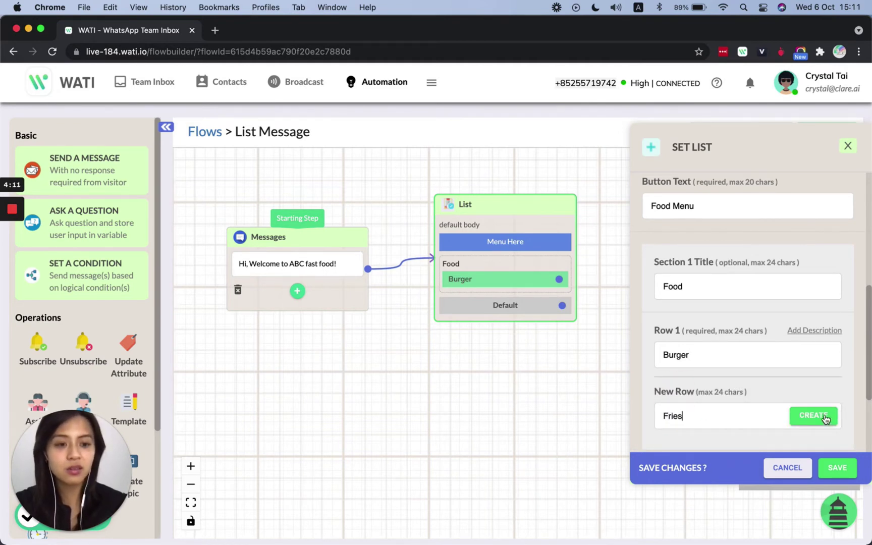
click(813, 415)
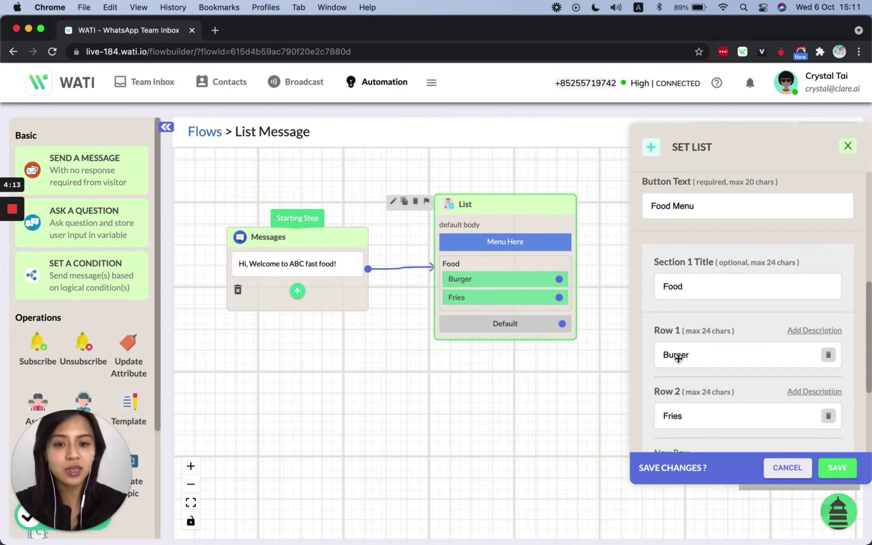
scroll(678, 356, down, 3)
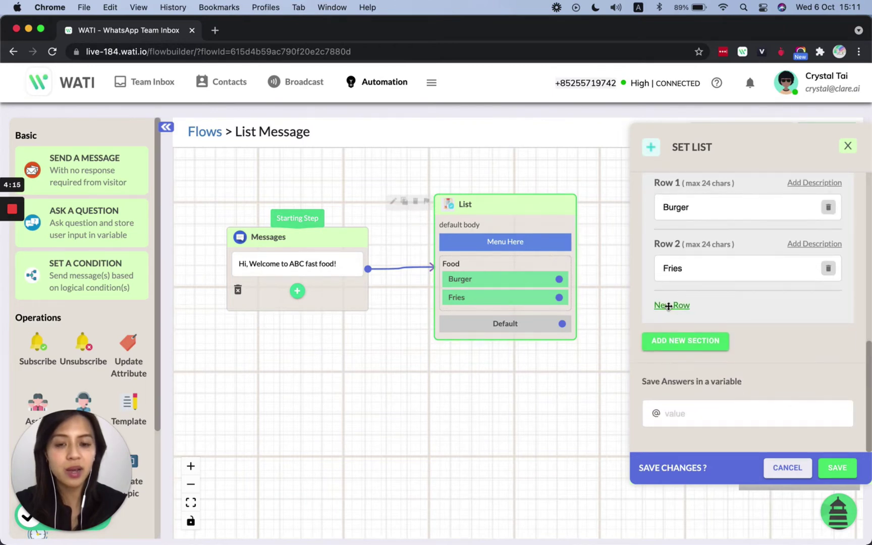
click(668, 306)
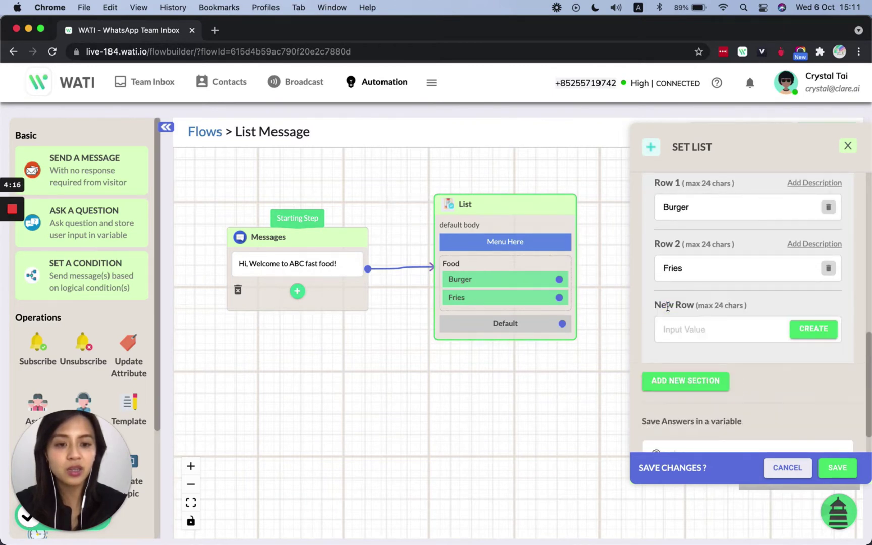
click(684, 333)
text(Pasta)
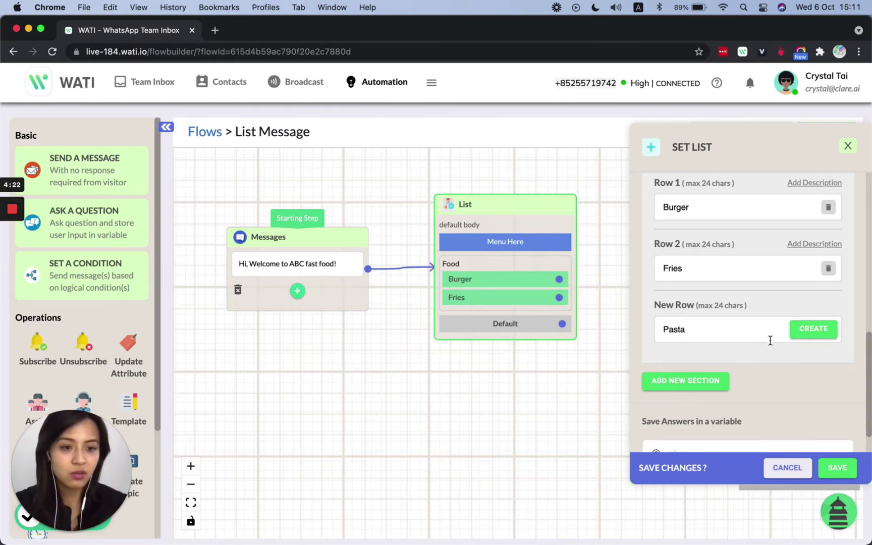
click(814, 328)
scroll(815, 325, down, 1)
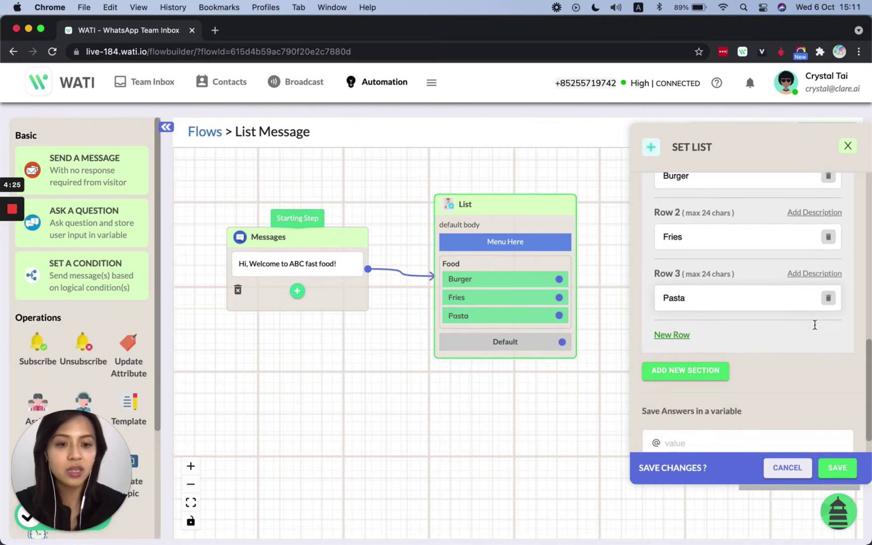
Add a second section titled 'Drinks' with its first row renamed to 'Juice'
click(690, 371)
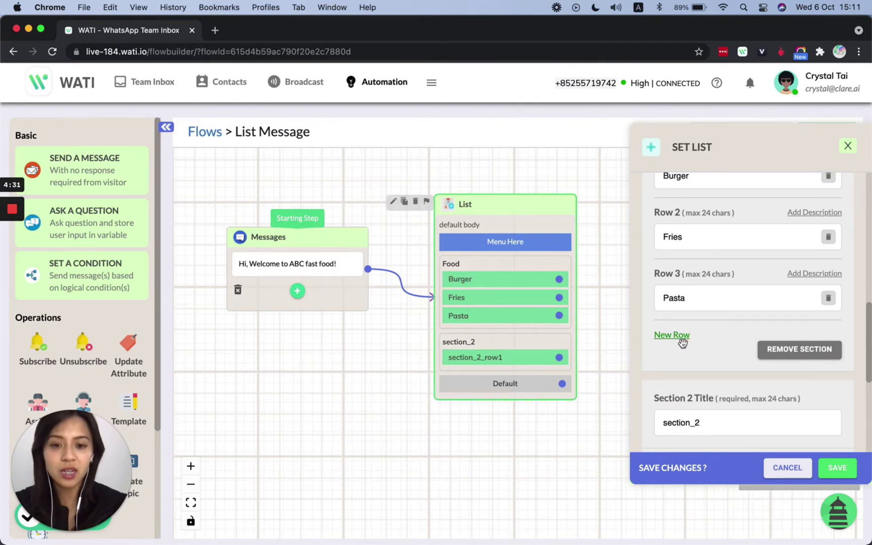
drag(706, 423, 651, 428)
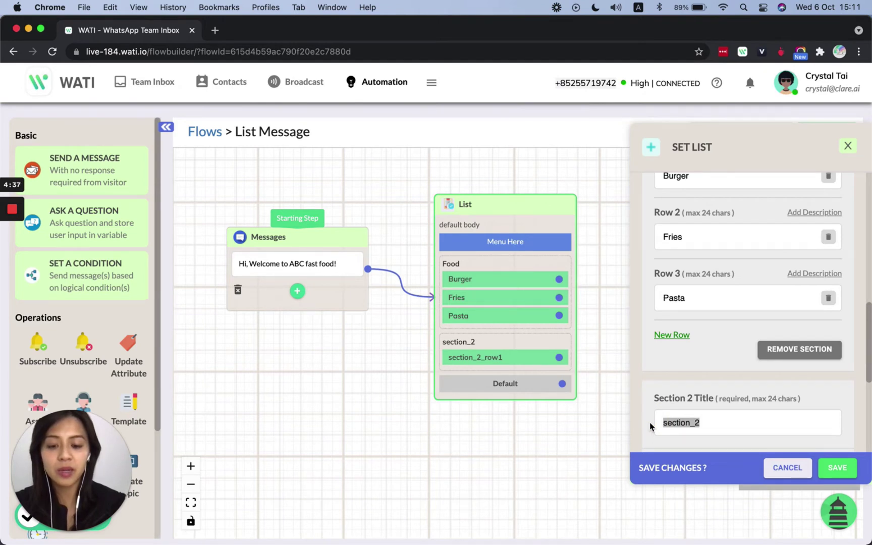
text(Drinks)
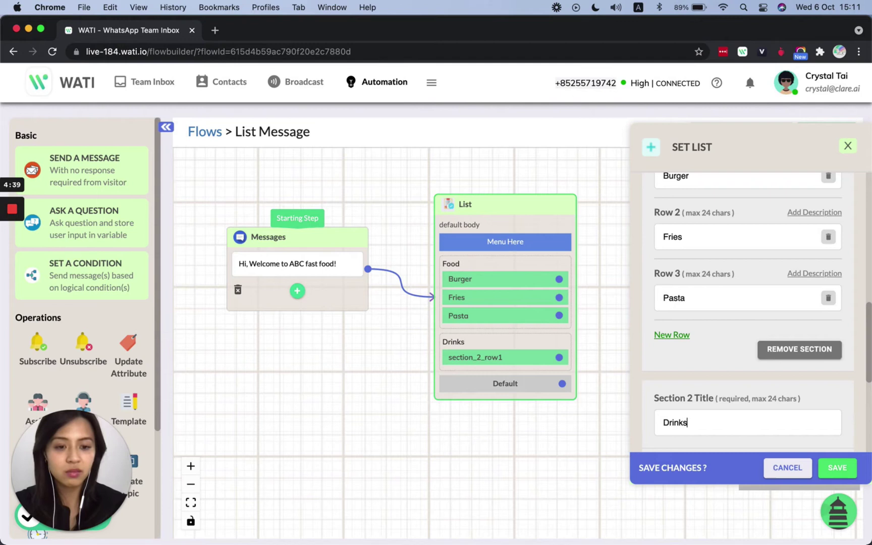
scroll(683, 394, down, 3)
click(684, 413)
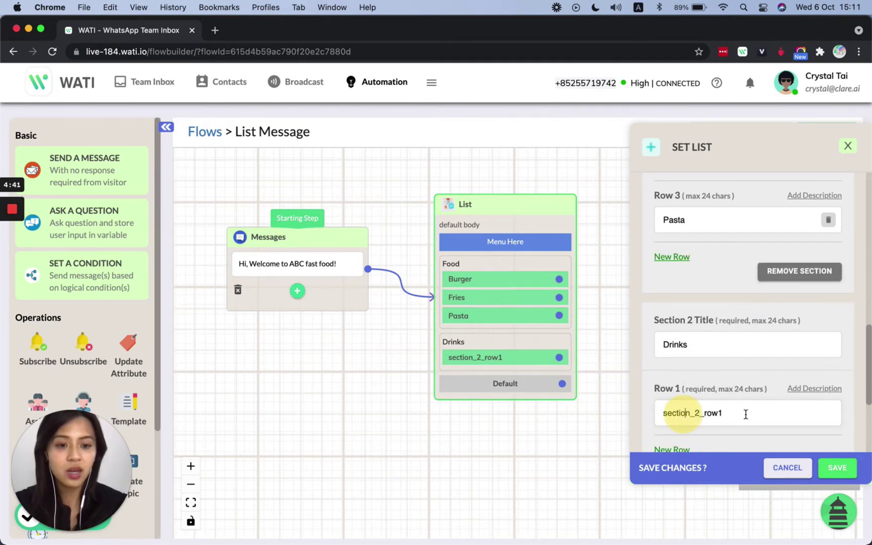
key(super+a)
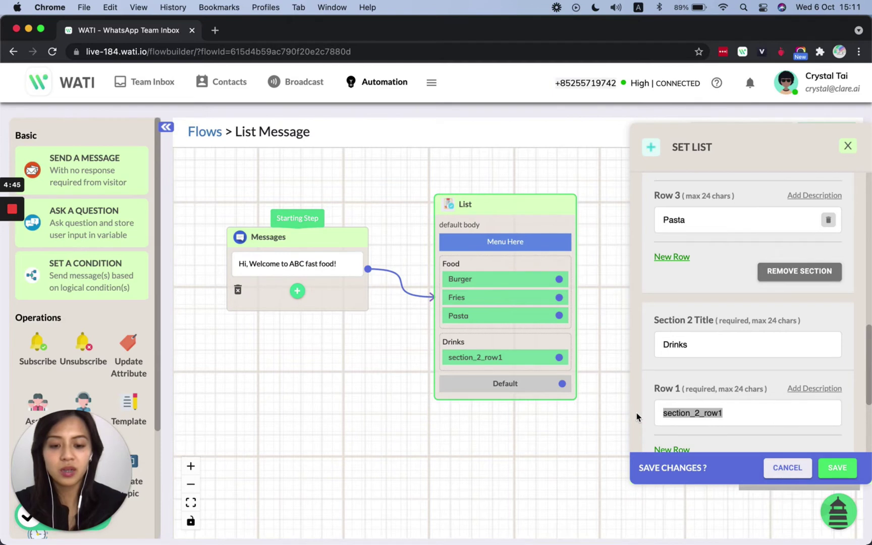
text(Juice)
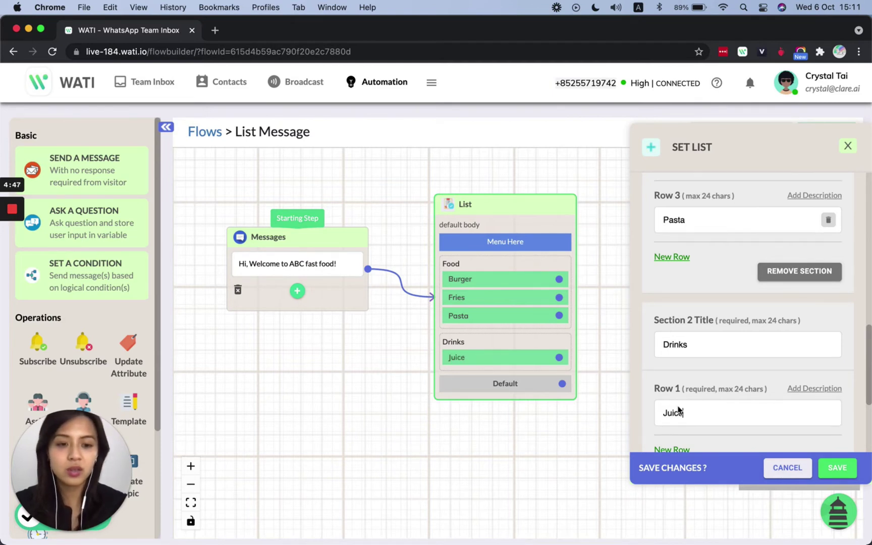
Add a 'Milk shake' row to the Drinks section
scroll(677, 406, down, 1)
click(672, 403)
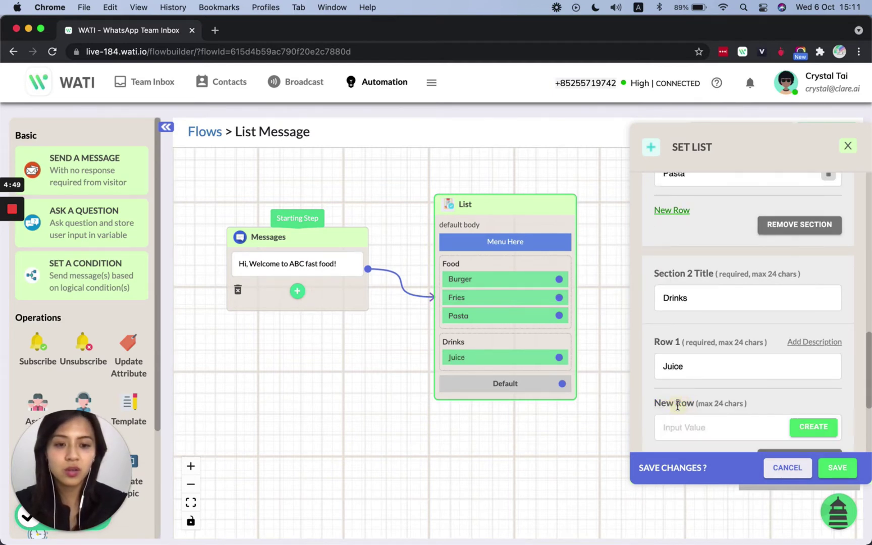
click(681, 428)
text(M)
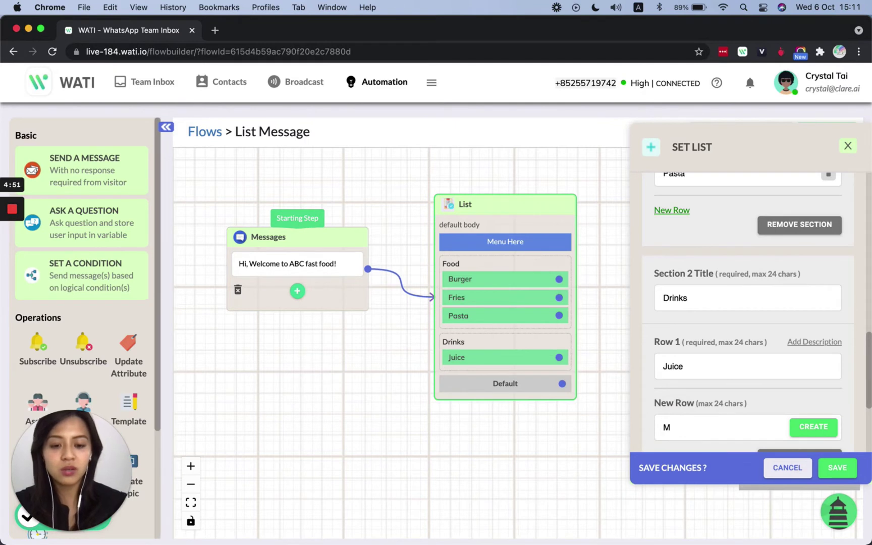
text(alk shake)
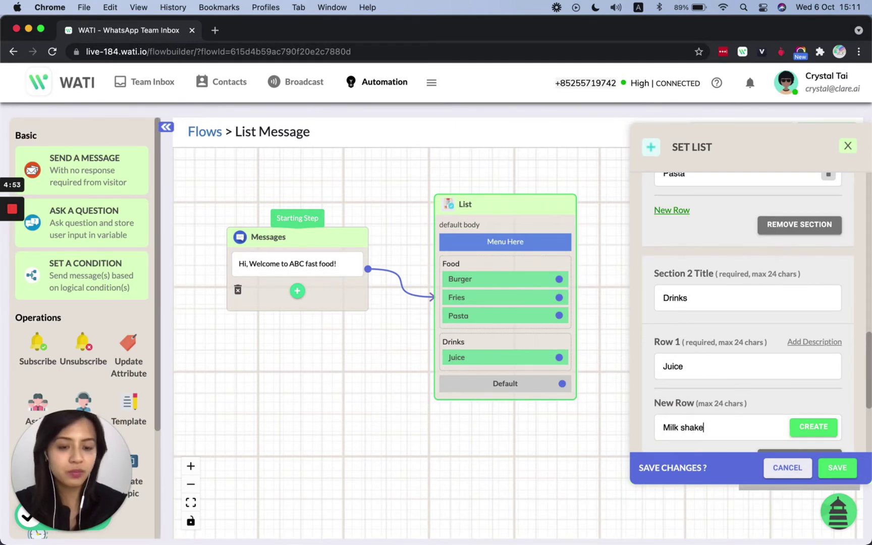
scroll(807, 329, down, 3)
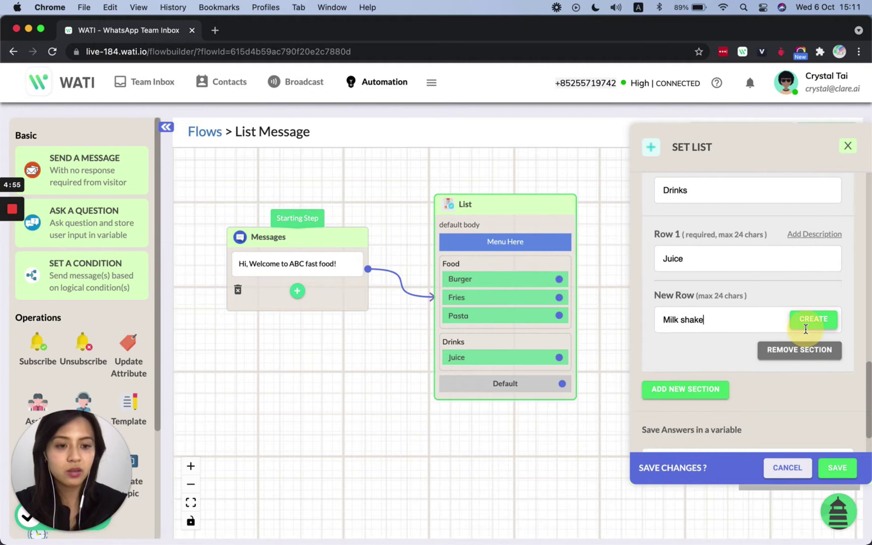
click(807, 329)
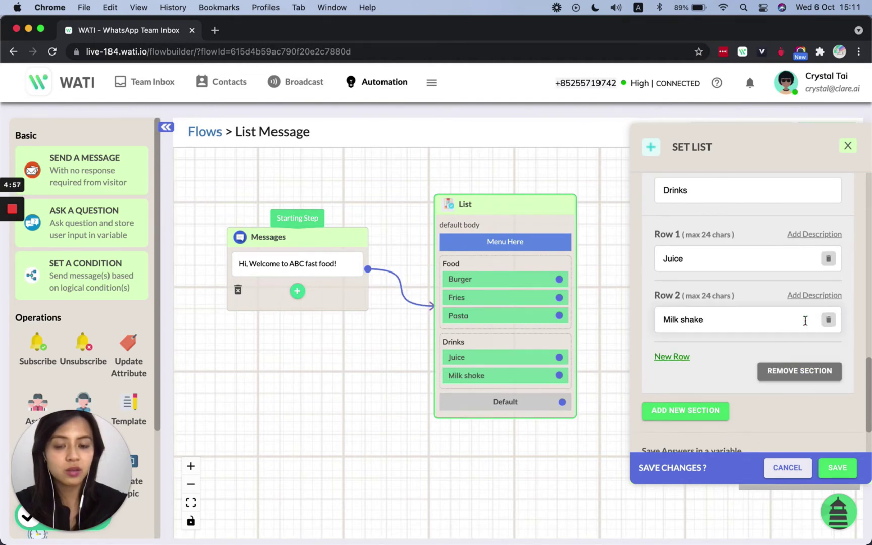
scroll(740, 364, down, 2)
click(718, 359)
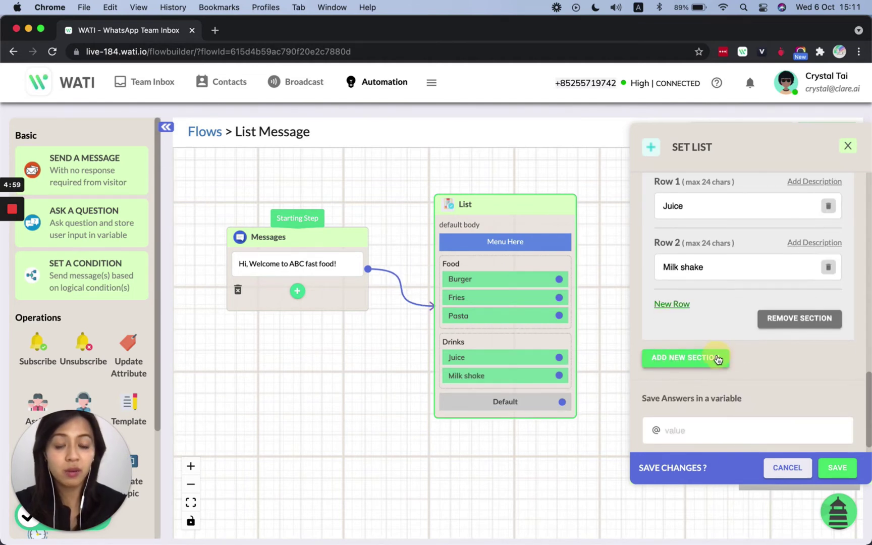
Title the third section 'Dessert' and set its first row to 'Cake'
click(705, 390)
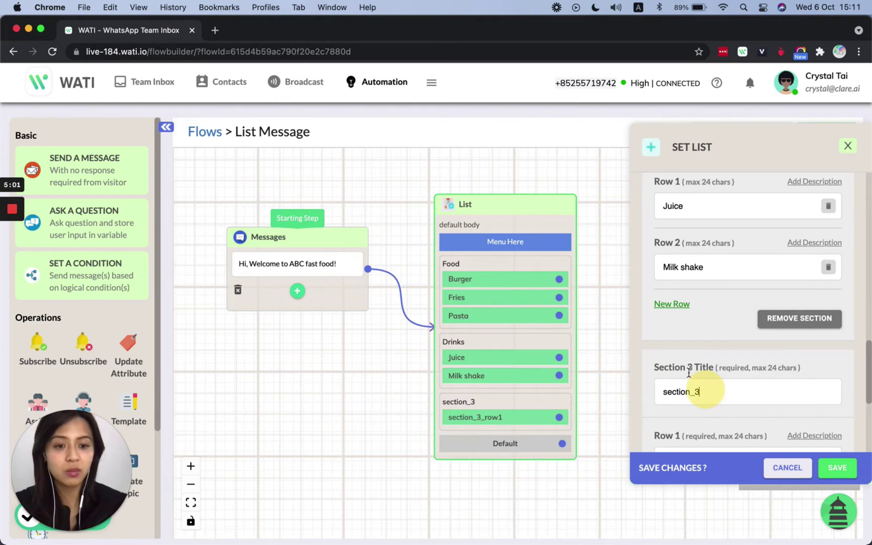
key(super+a)
text(De)
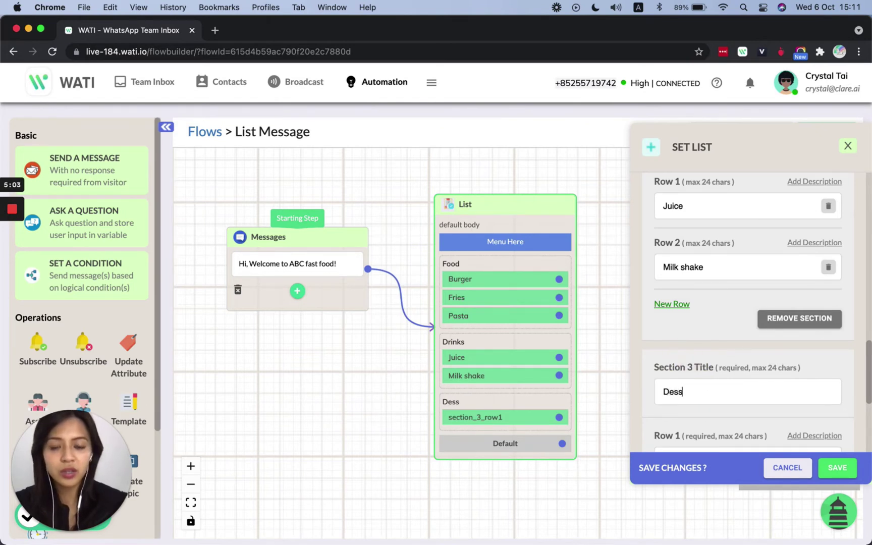
text(sse)
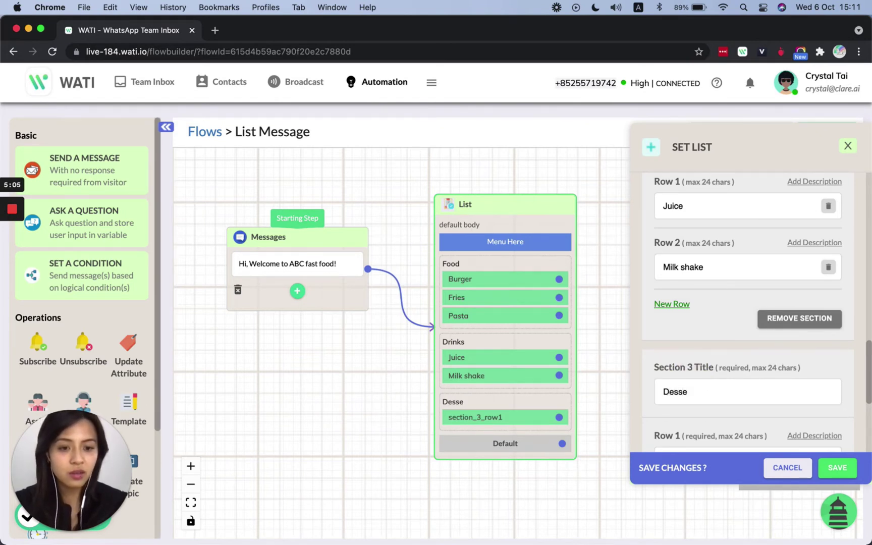
text(rt)
scroll(691, 396, down, 2)
click(735, 412)
key(super+a)
text(Cake)
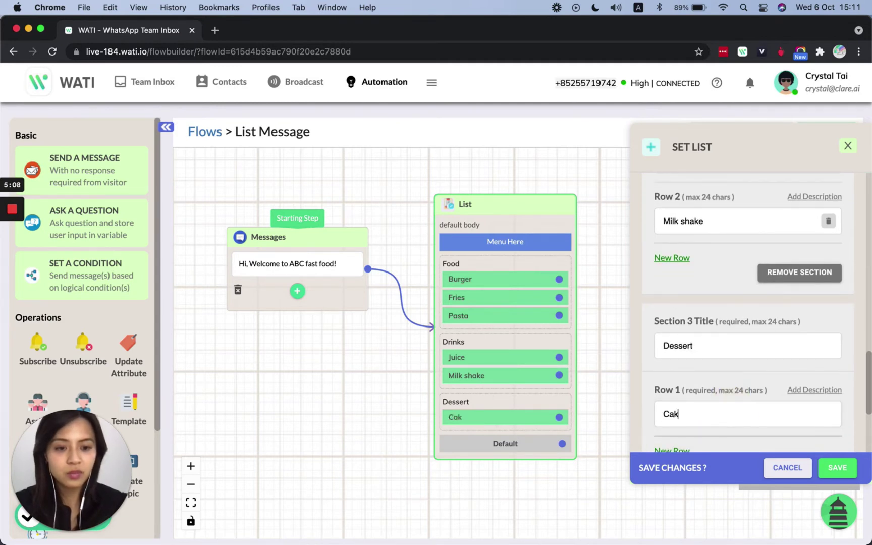
Add an 'Ice cream' row to the Dessert section, capitalising its first letter
scroll(726, 391, down, 2)
click(678, 374)
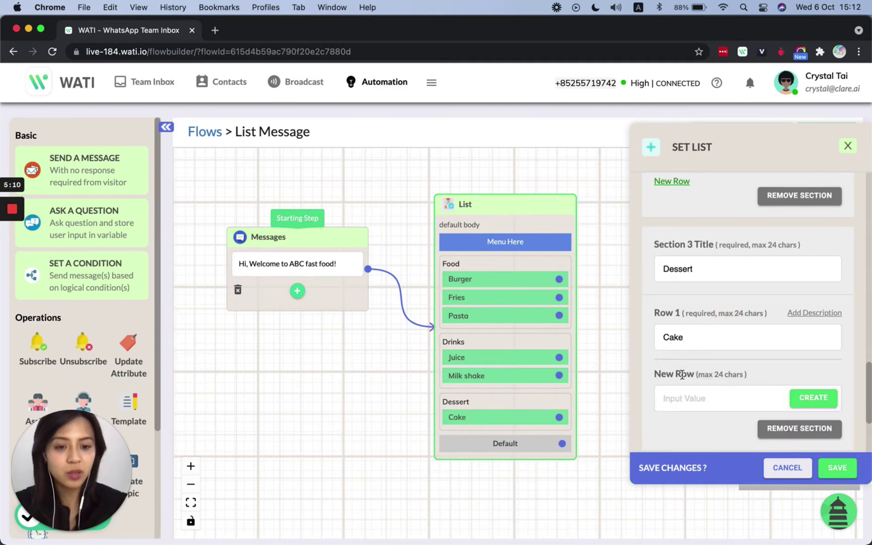
click(690, 394)
text(ic)
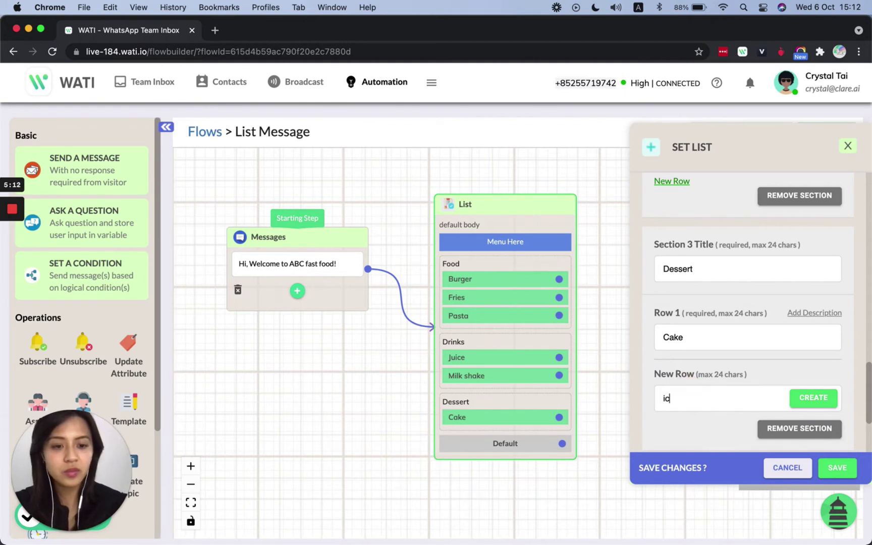
text(e cream)
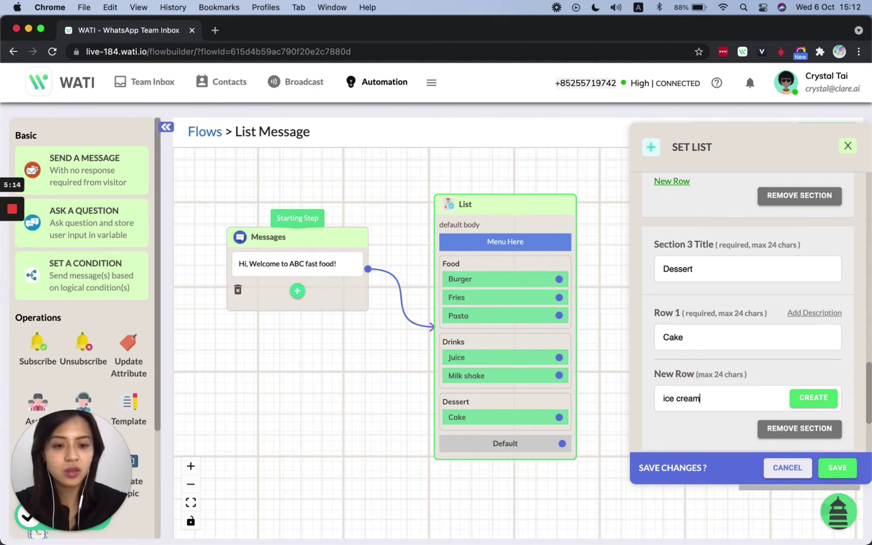
click(666, 399)
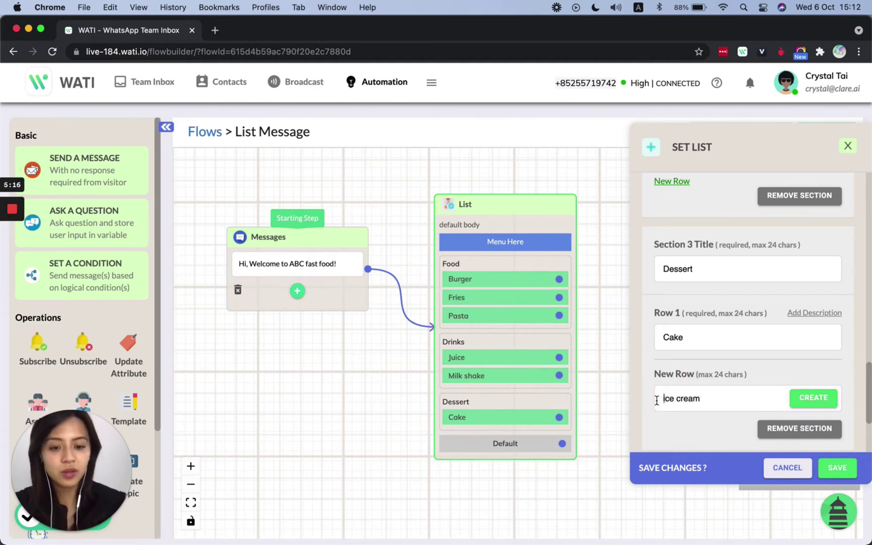
key(BackSpace)
text(I)
scroll(677, 423, down, 2)
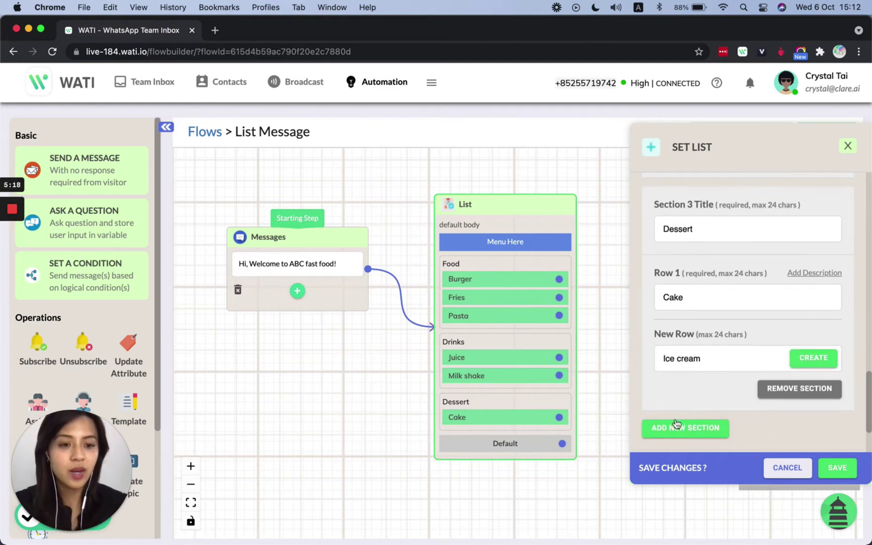
click(818, 360)
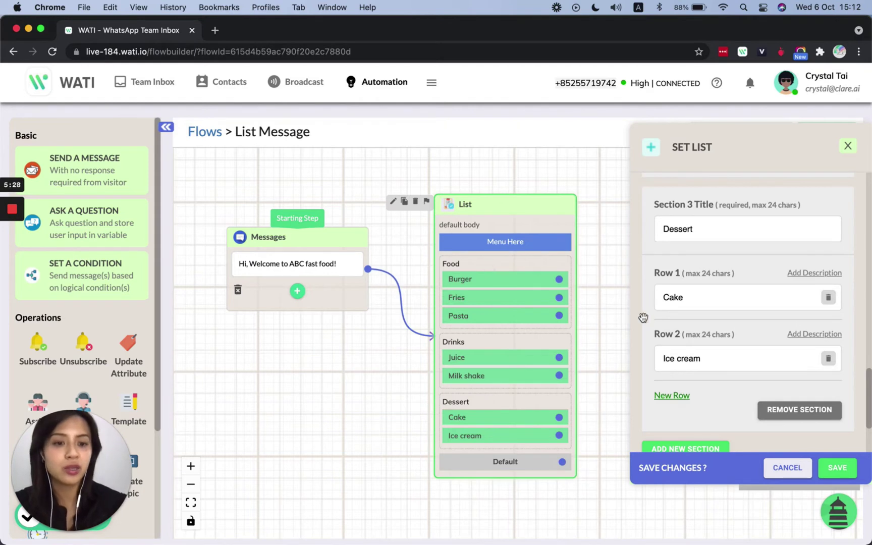
scroll(654, 334, down, 2)
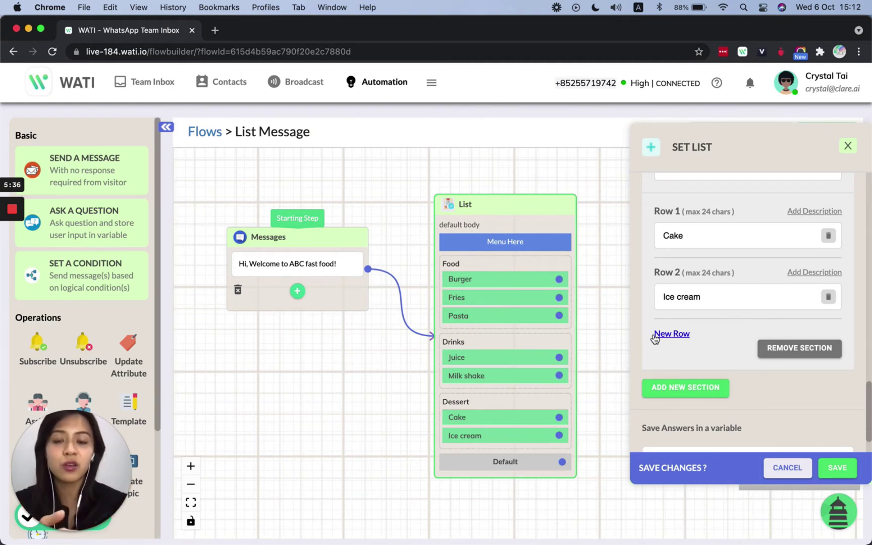
mouse_move(517, 306)
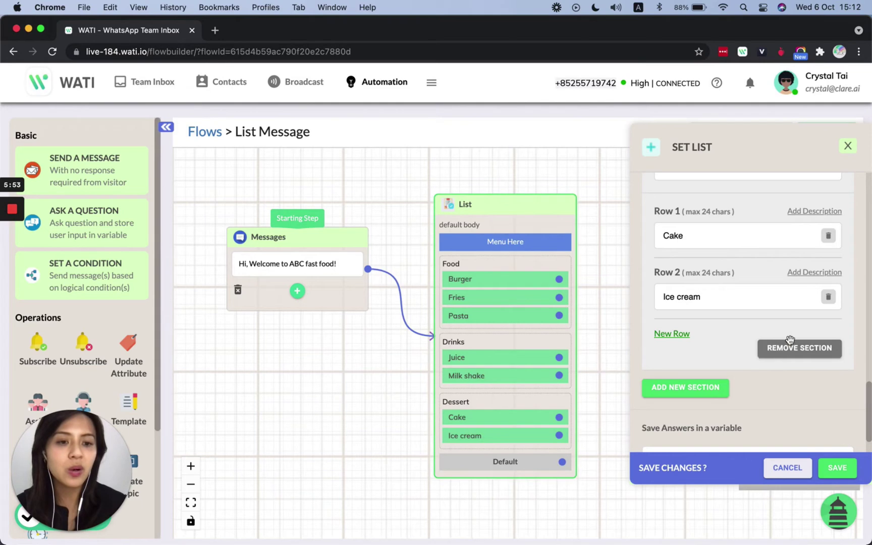
scroll(703, 295, up, 5)
scroll(703, 297, up, 3)
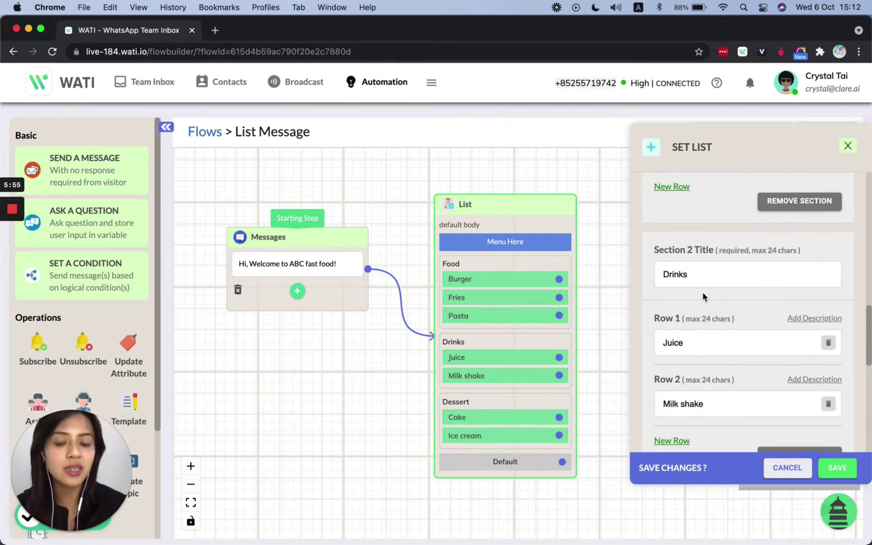
scroll(704, 297, down, 10)
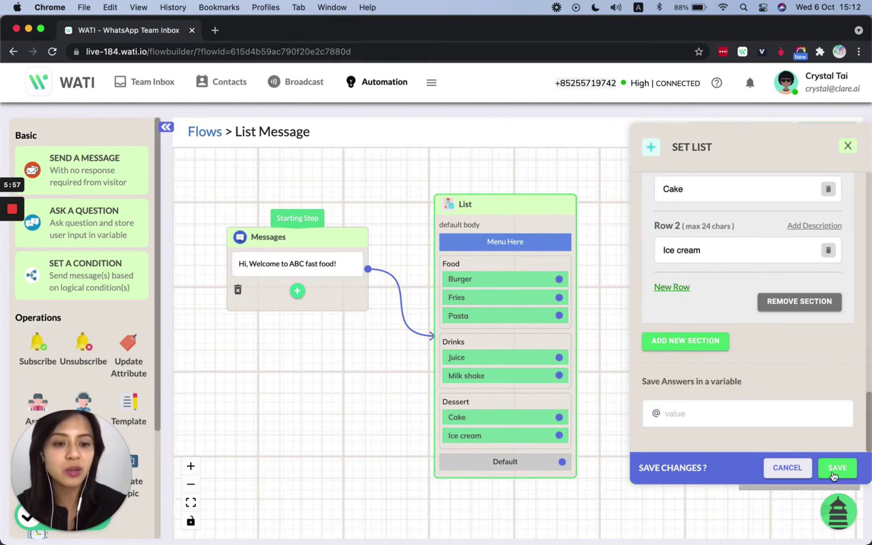
Save the Food Menu list settings and the List Message flow, nudging the List node up
click(837, 468)
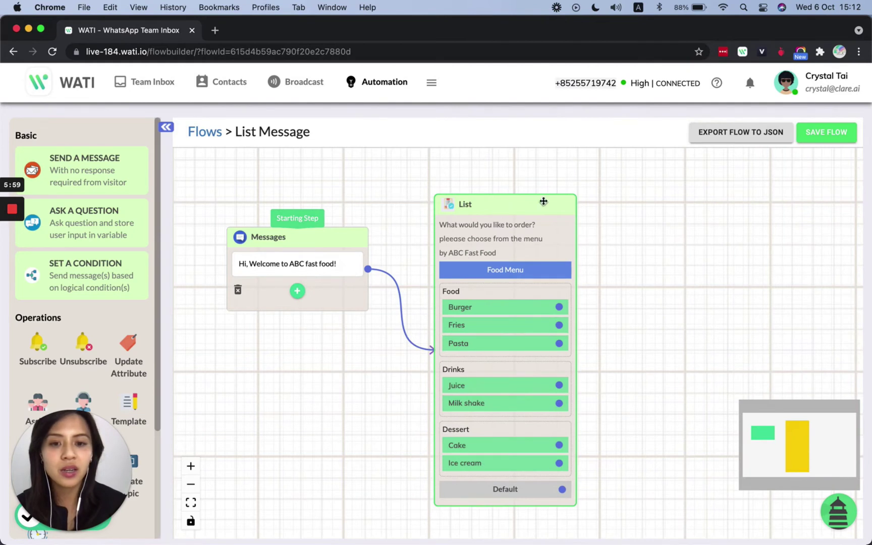
drag(503, 200, 511, 174)
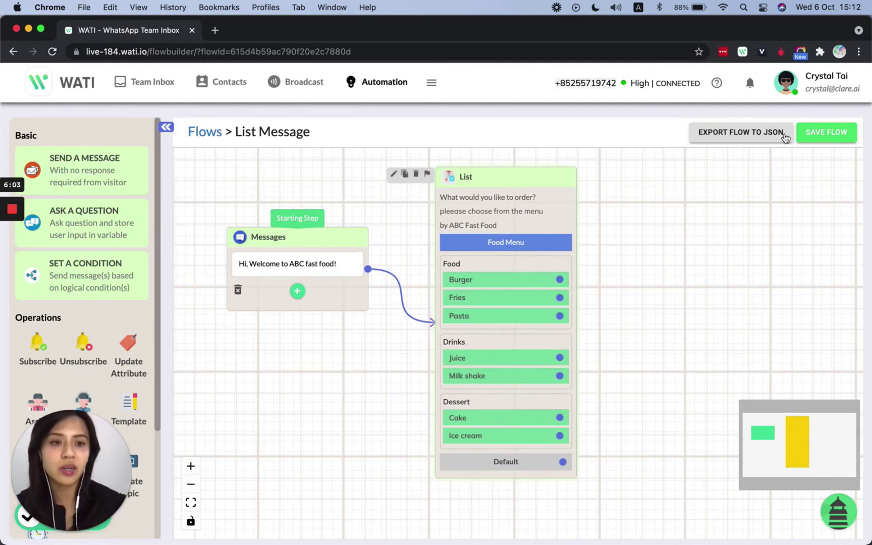
click(823, 138)
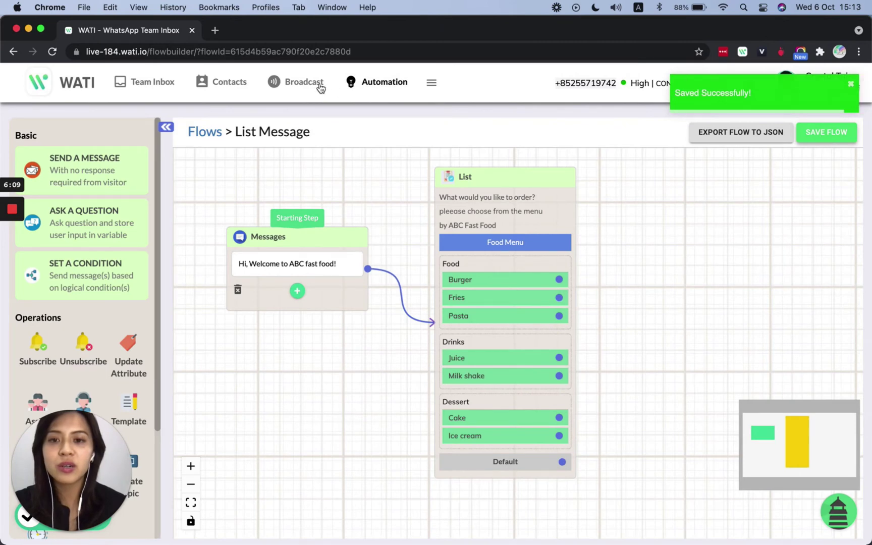
click(384, 94)
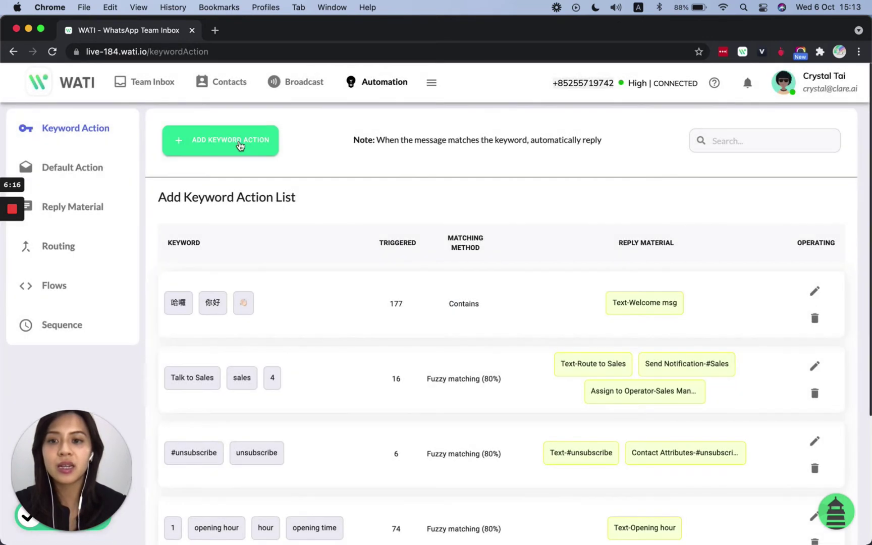
Create a keyword action triggered by 'list message' and advance to the Reply Action step
click(239, 141)
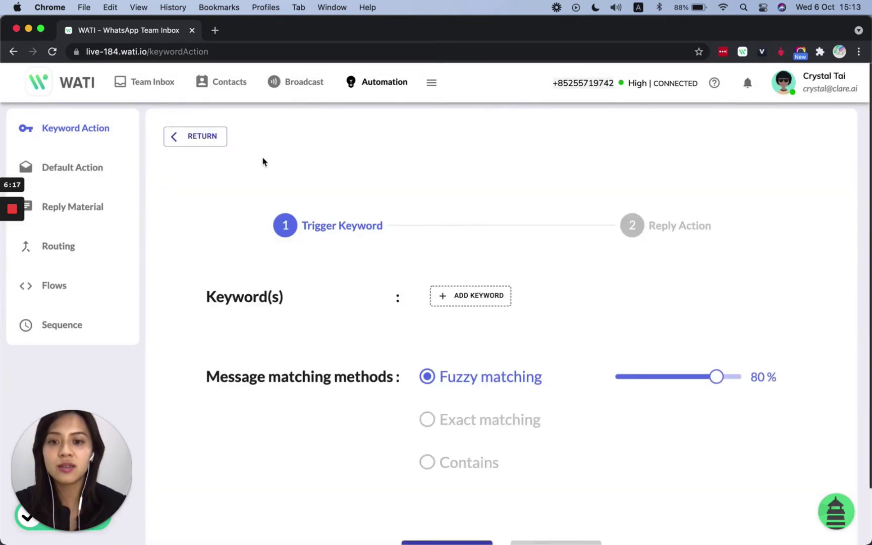
click(460, 298)
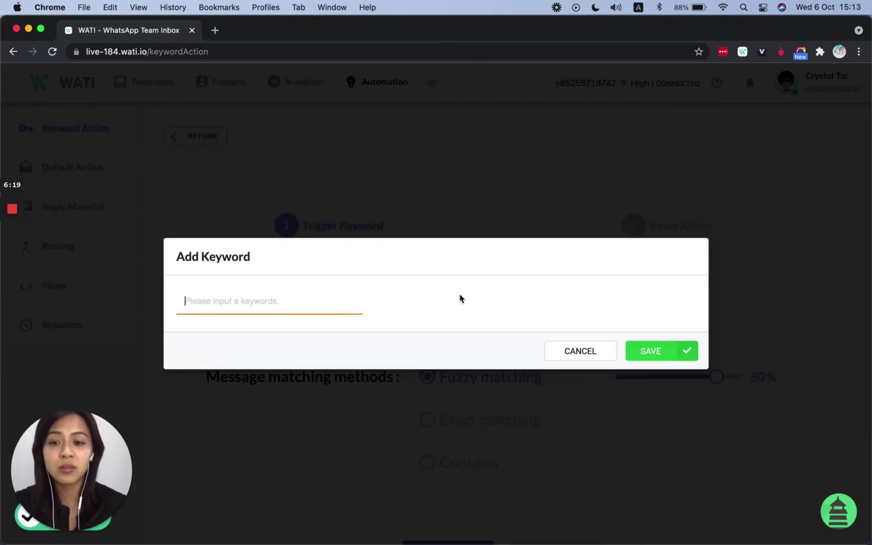
text(list)
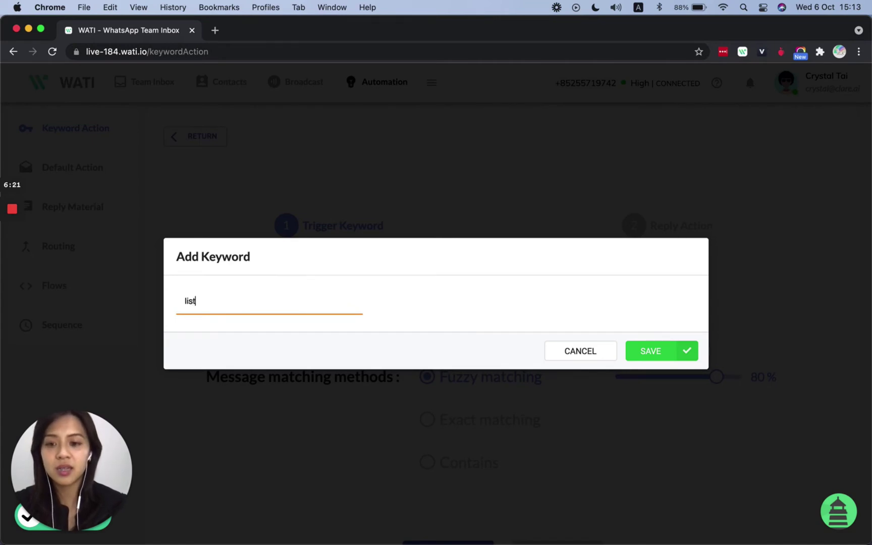
text( message)
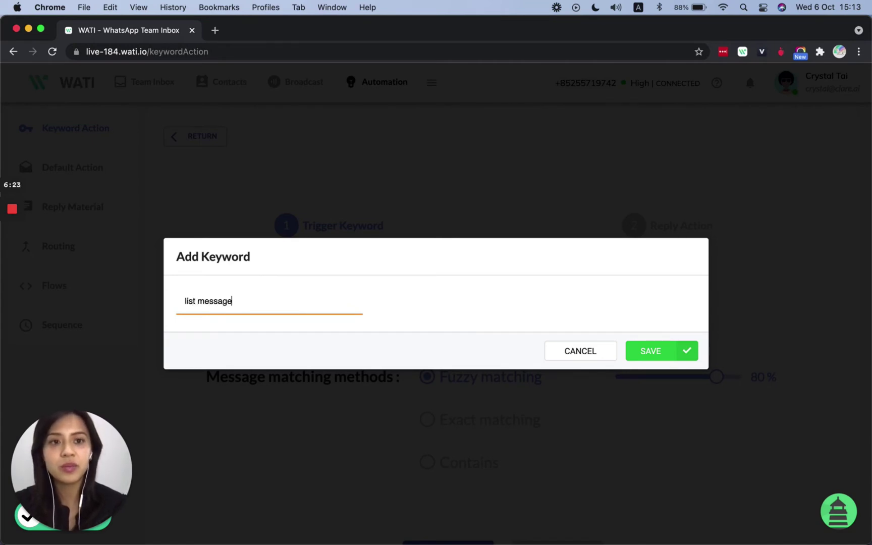
click(662, 359)
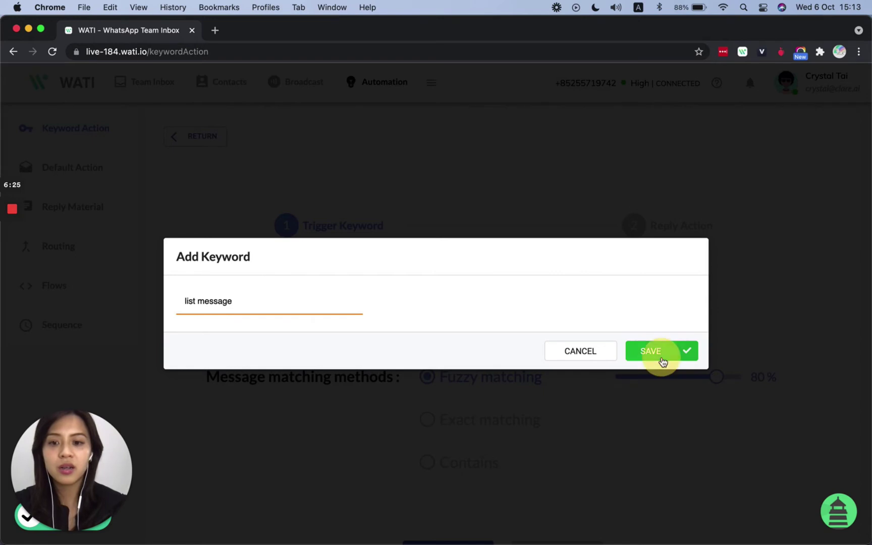
scroll(620, 387, down, 3)
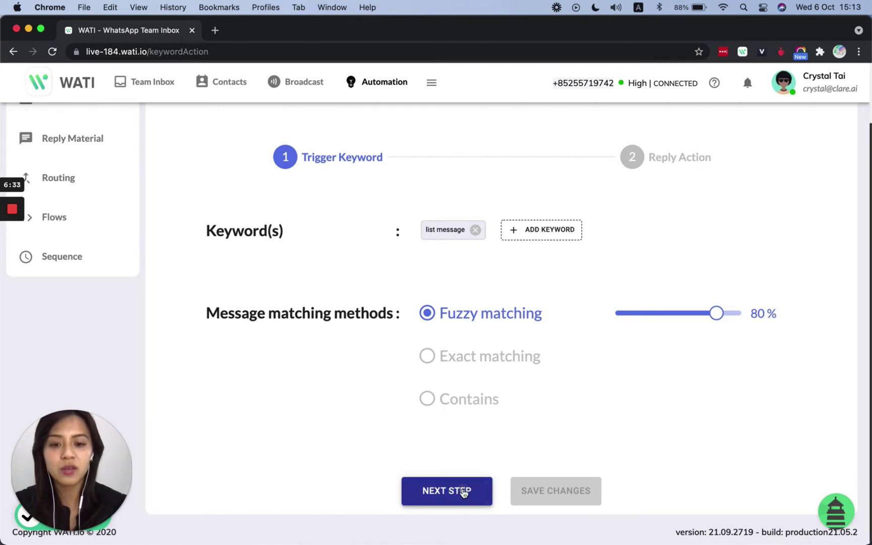
click(463, 493)
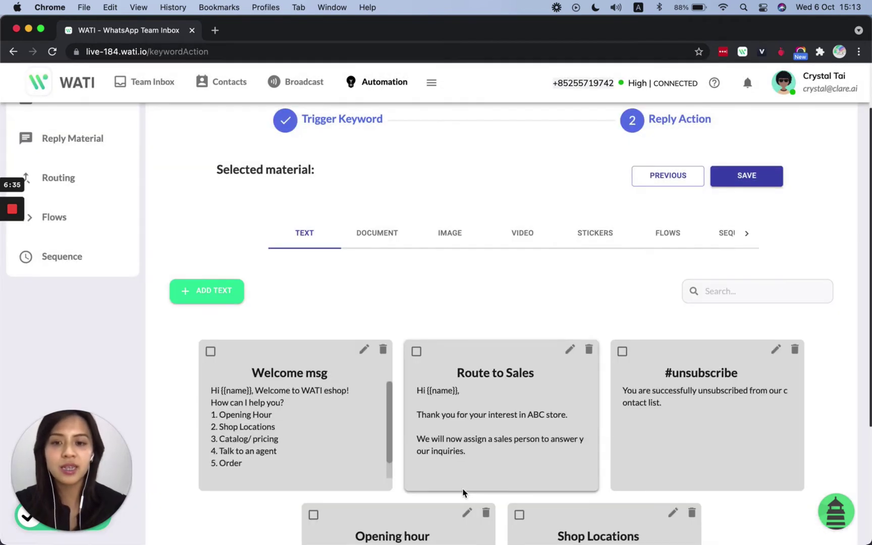
Find the List Message flow with a 'list' search, set it as the keyword's reply, and save
click(670, 232)
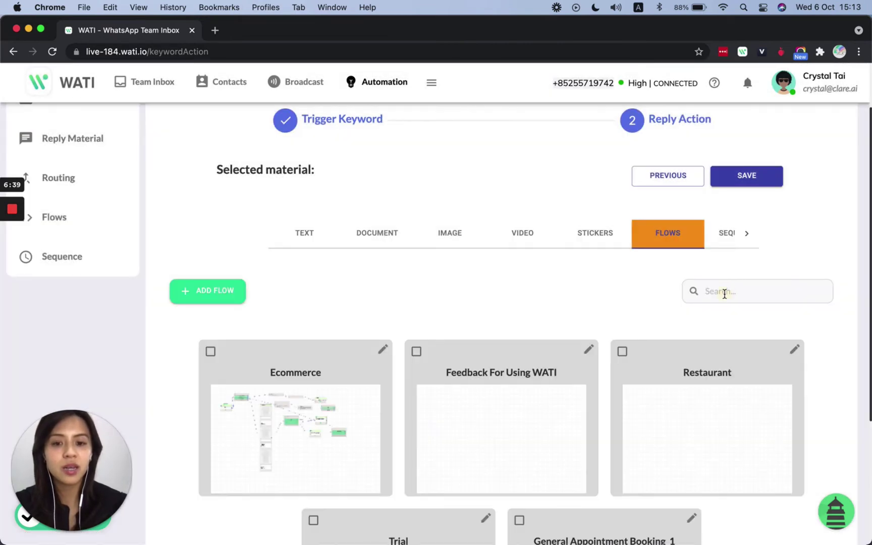
click(707, 291)
text(list)
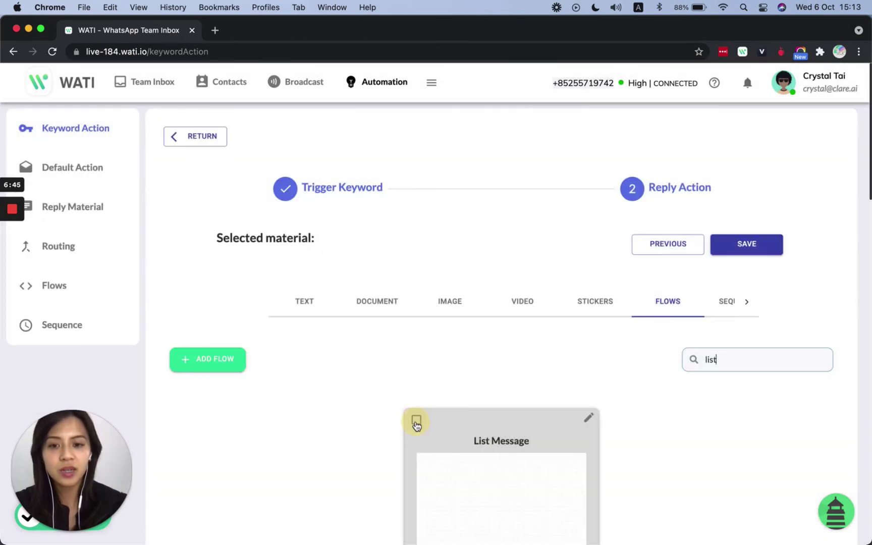
click(416, 421)
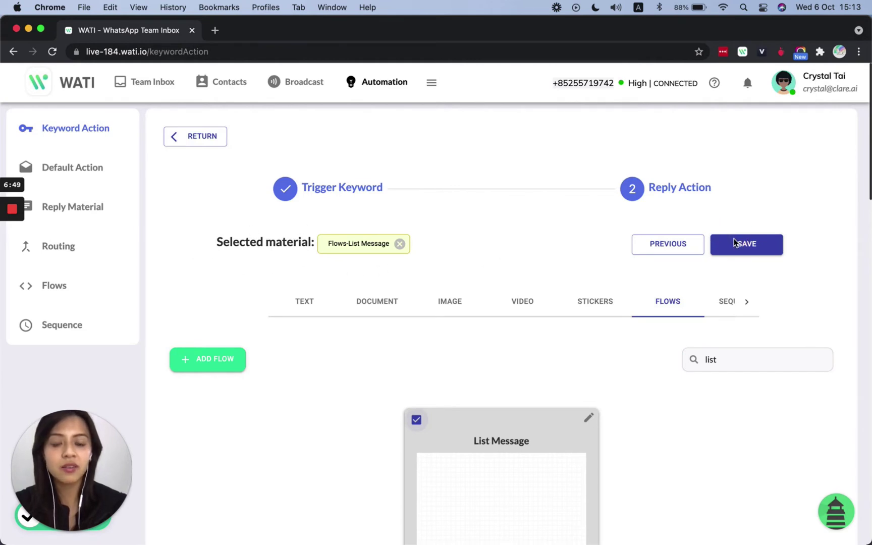
scroll(741, 247, down, 5)
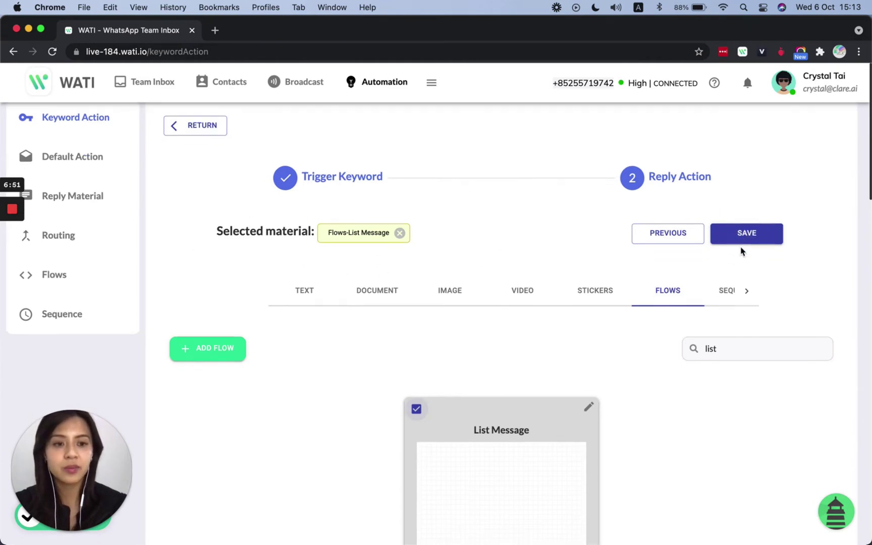
scroll(740, 247, up, 5)
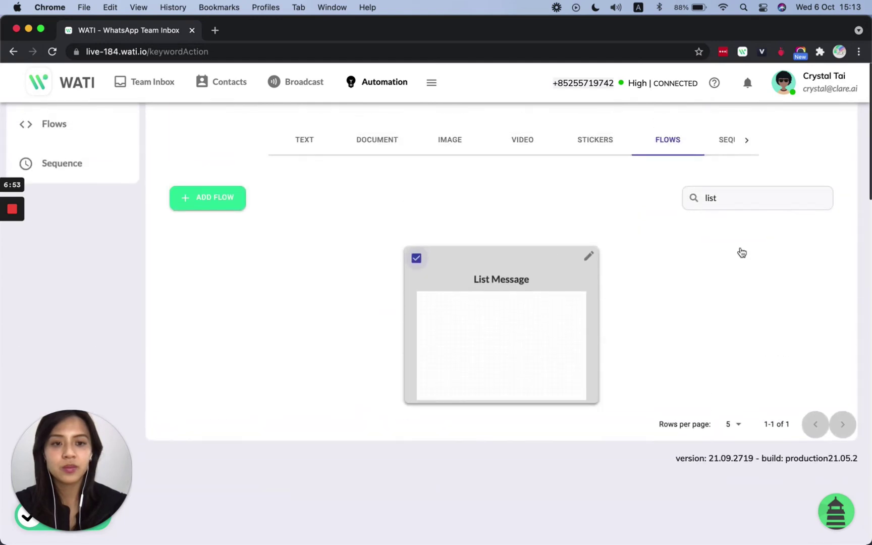
click(752, 198)
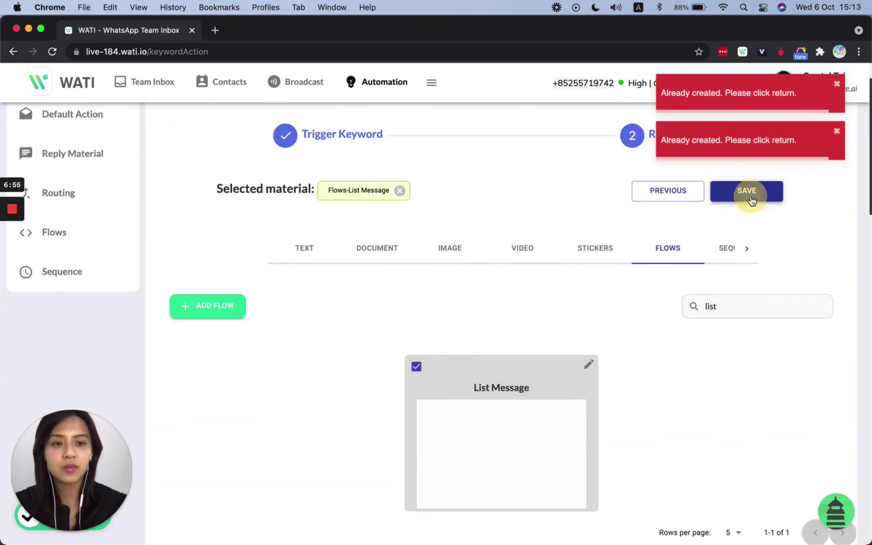
click(751, 199)
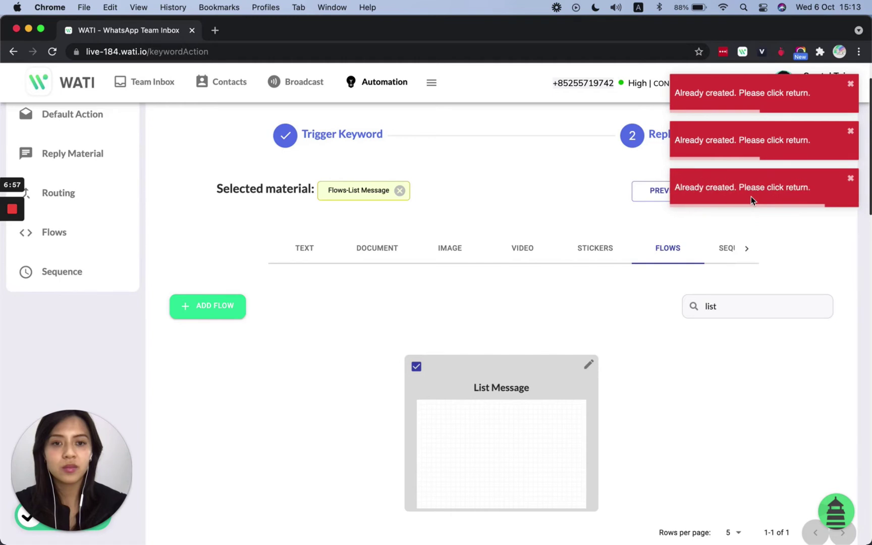
scroll(468, 205, up, 1)
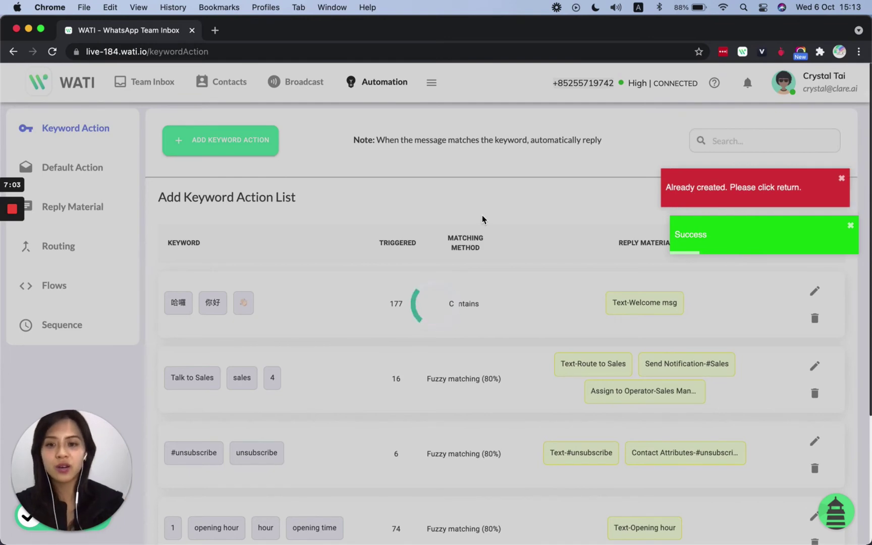
Launch ApowerMirror, show its iOS connection guide, move it right, and return to WATI
key(ctrl+Up)
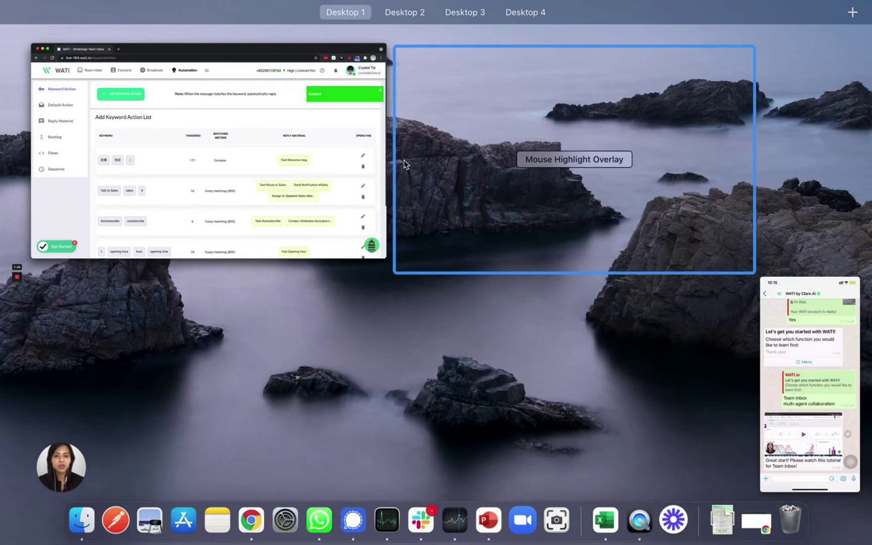
click(405, 160)
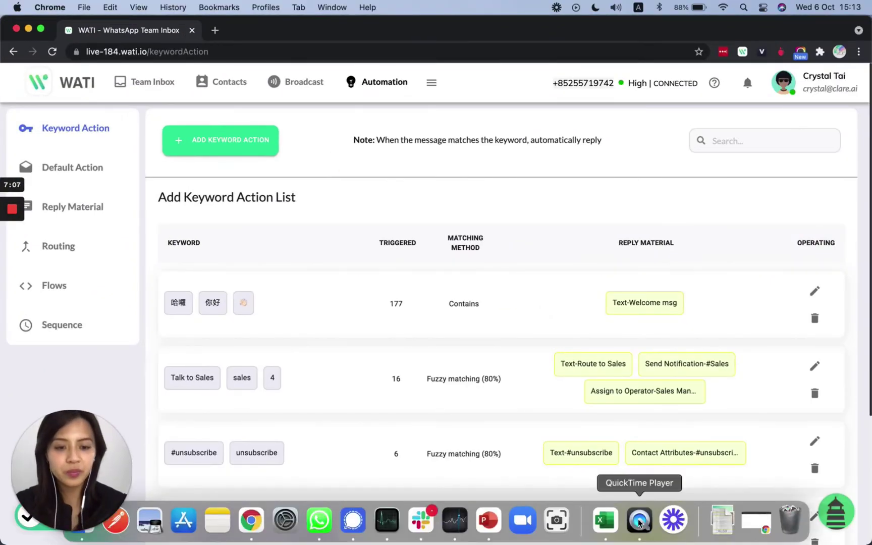
key(F4)
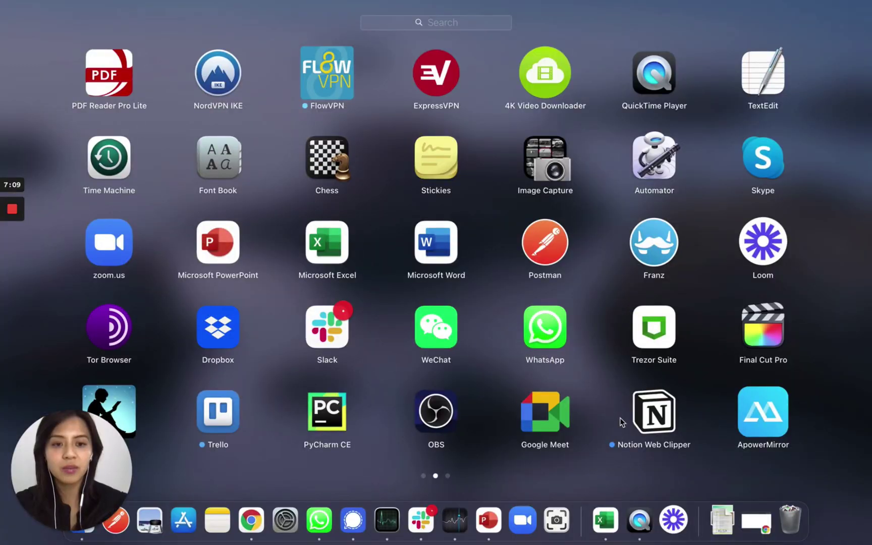
key(F4)
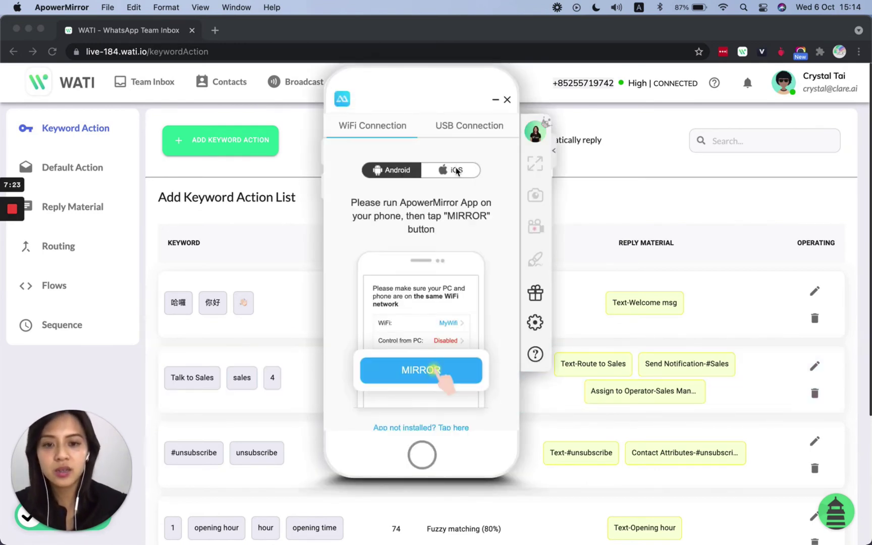
click(456, 170)
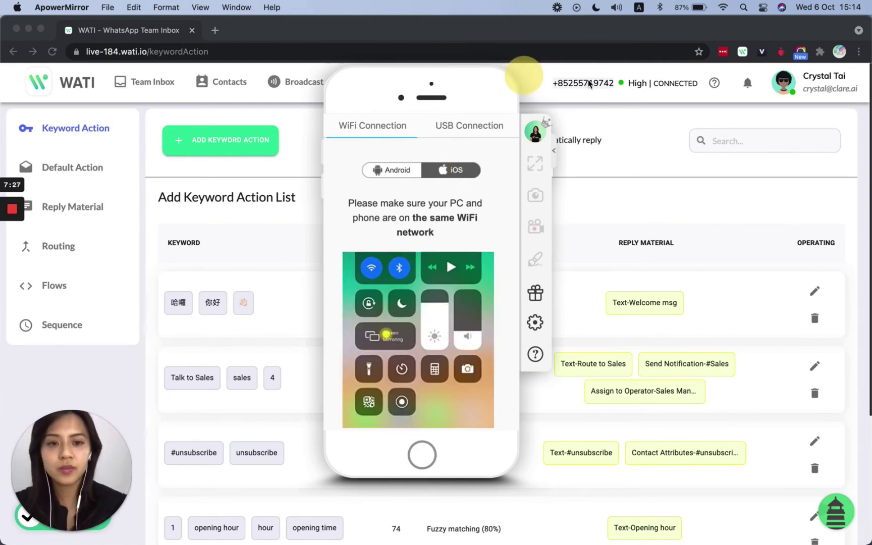
drag(399, 86, 604, 96)
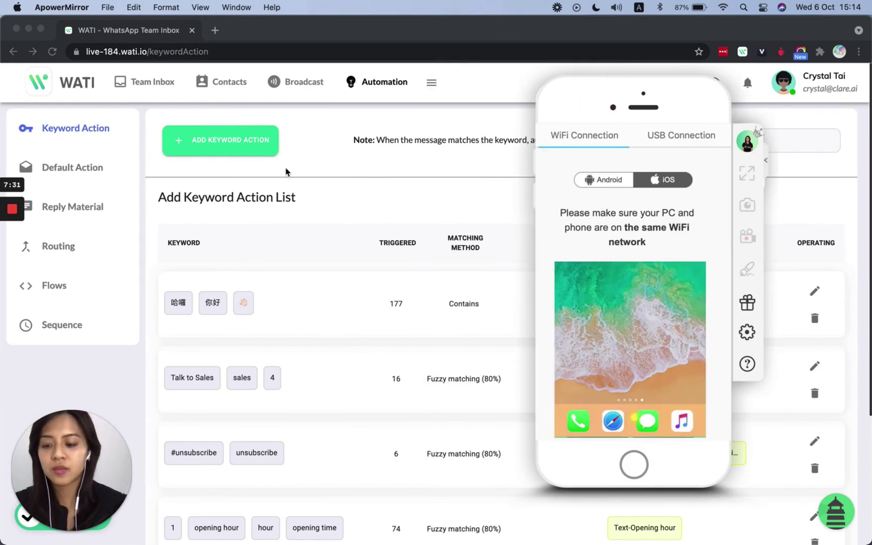
click(52, 290)
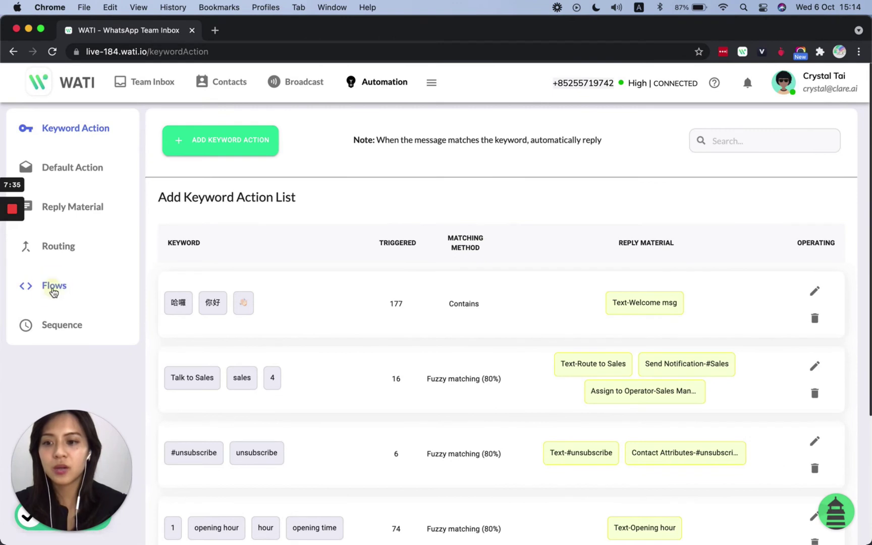
Open WATI's Flows list, with List Message at the top
click(53, 291)
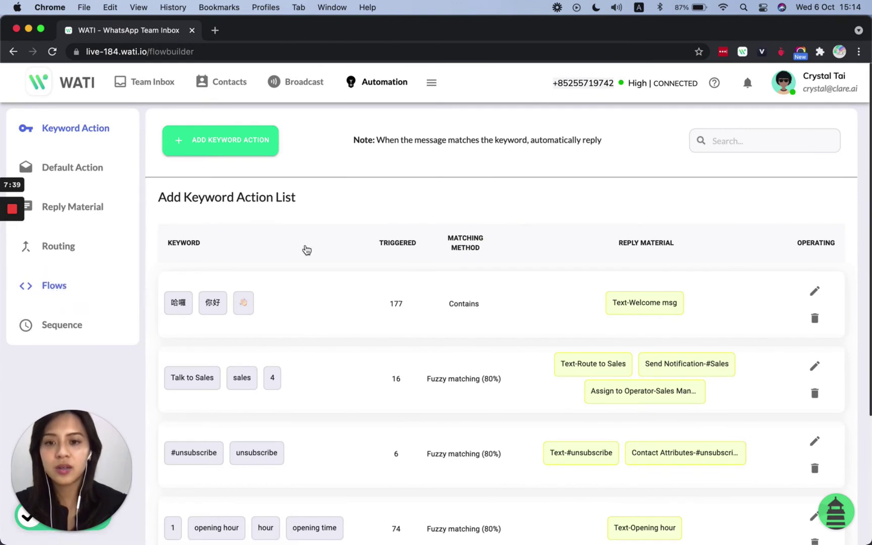
click(60, 290)
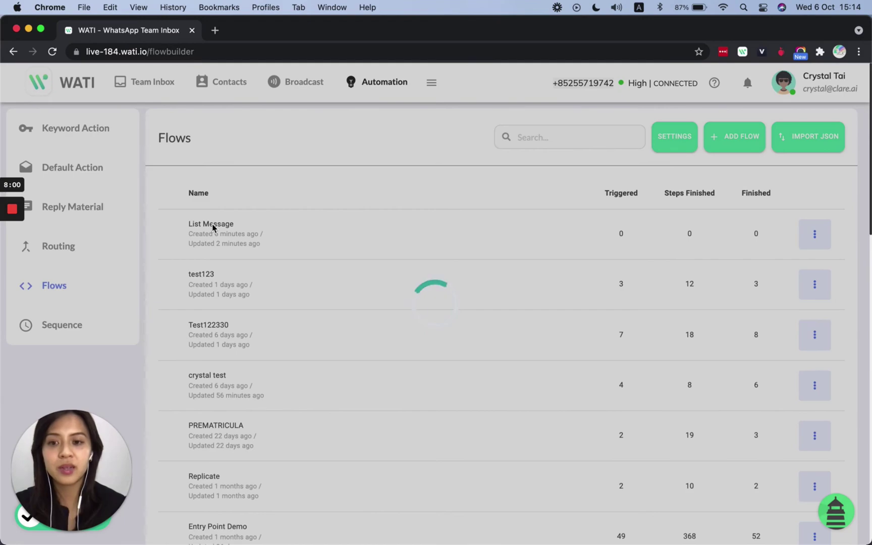
key(ctrl+Up)
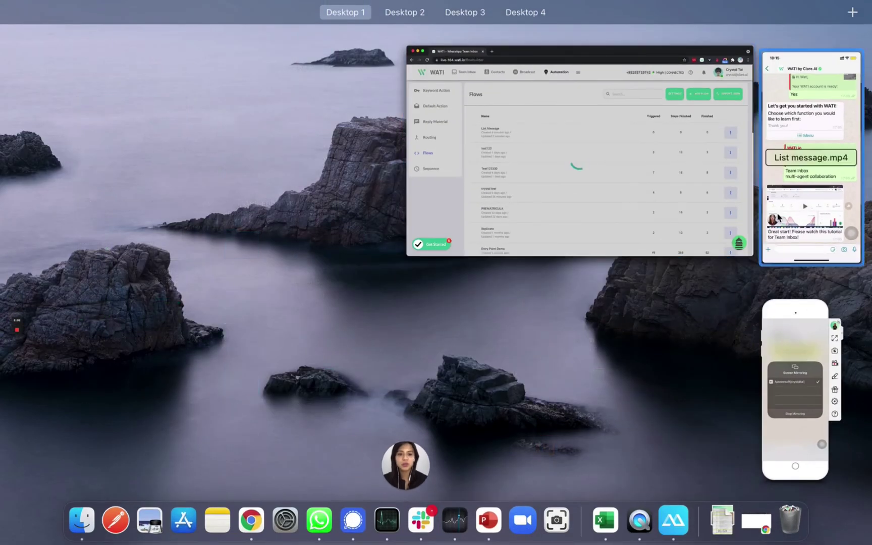
Check the mirrored chat's welcome and Food Menu reply, then return to WATI's Flows list
click(789, 395)
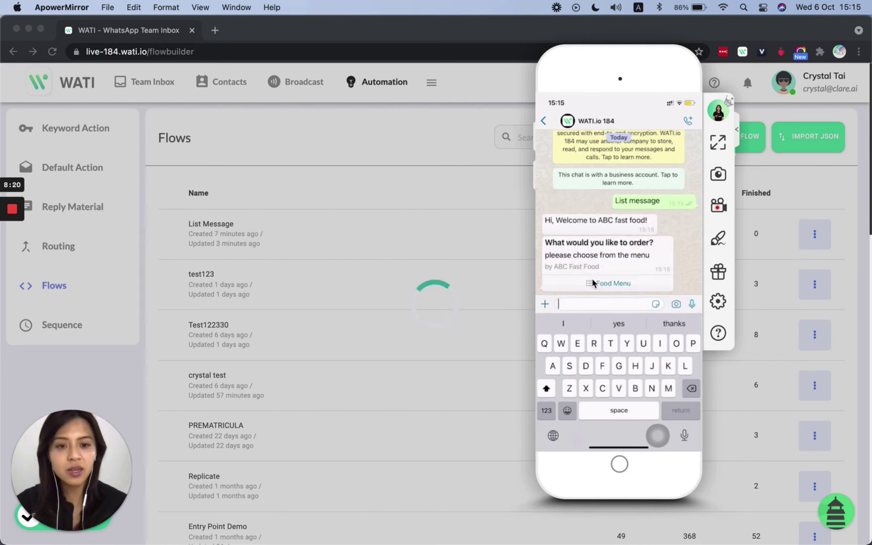
click(627, 255)
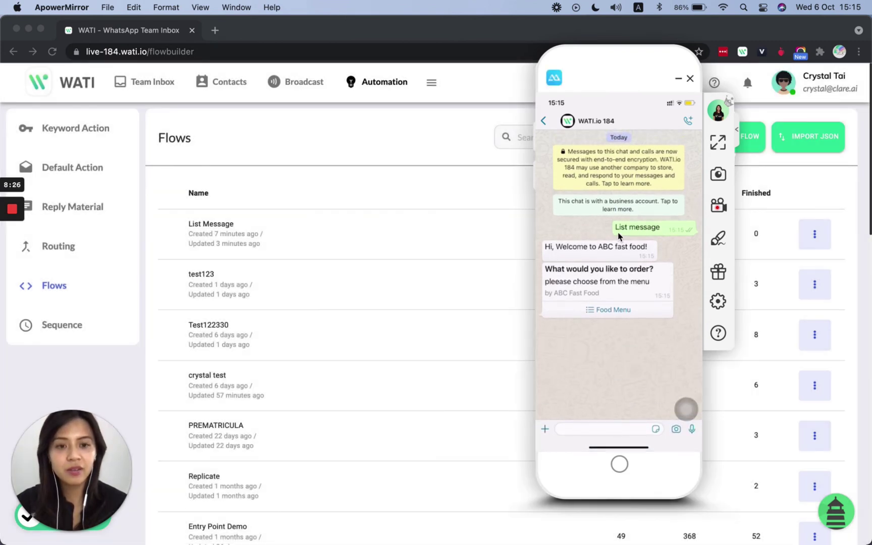
click(218, 243)
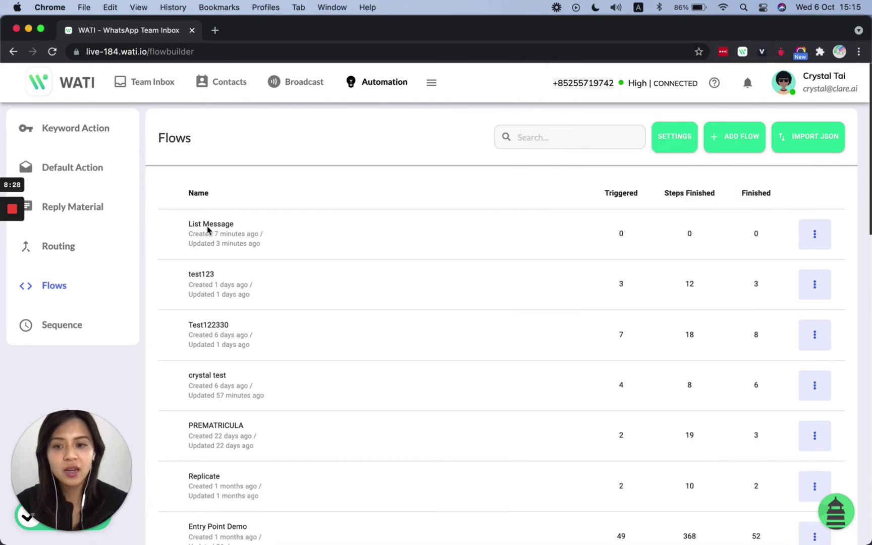
Open the List Message flow in the builder to show its Food, Drinks and Dessert menu
click(207, 225)
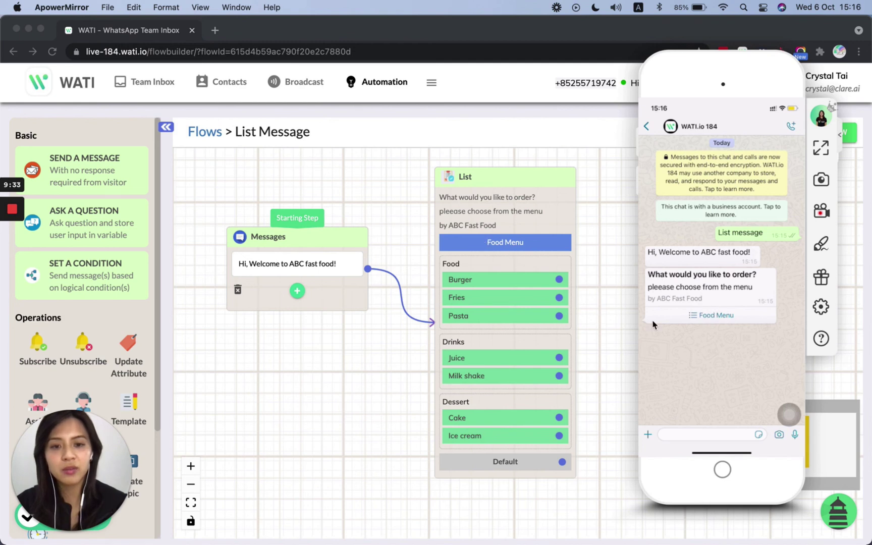
Send Juice from the Food Menu on the mirrored phone, then return to WATI
click(717, 316)
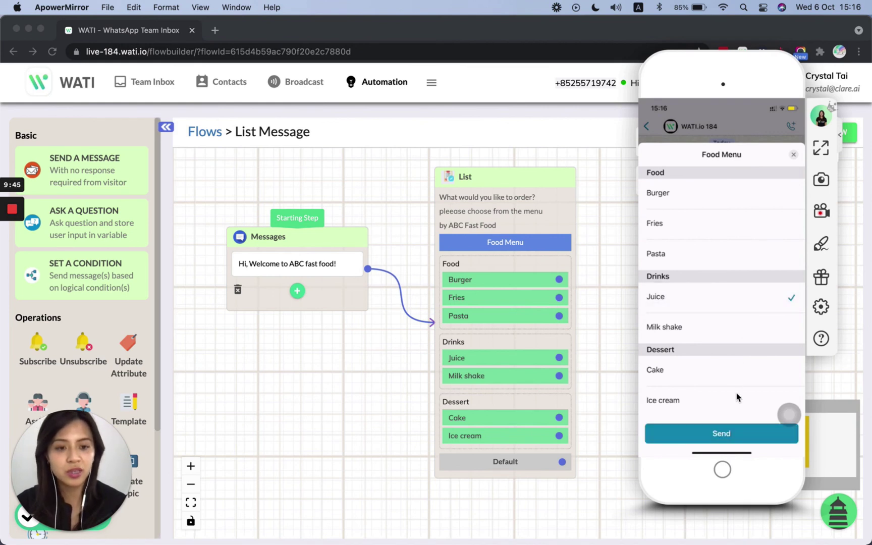
click(740, 436)
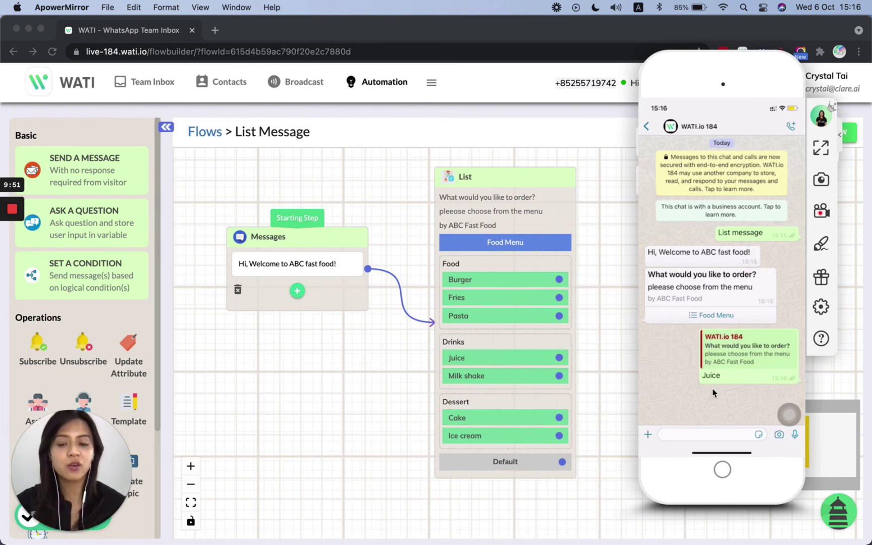
click(598, 273)
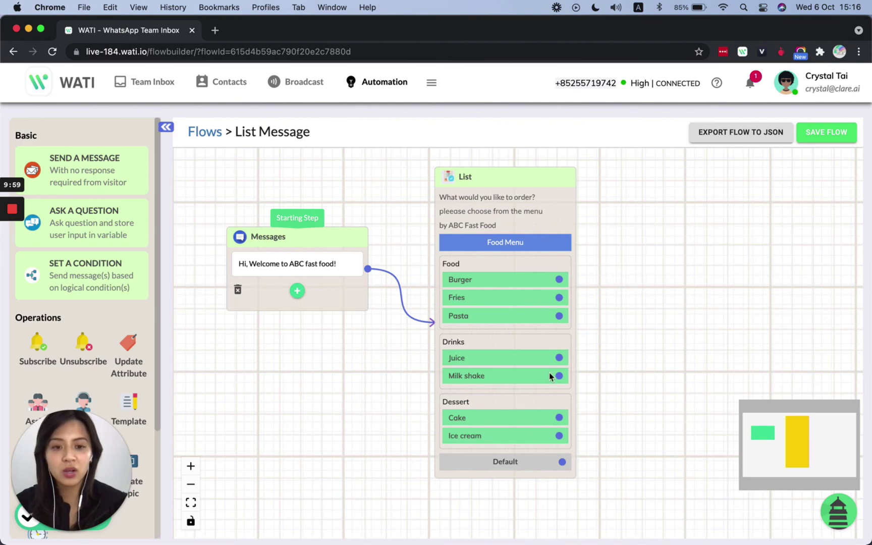
Bring the mirrored chat showing the Juice reply back beside the List Message flow
key(ctrl+Up)
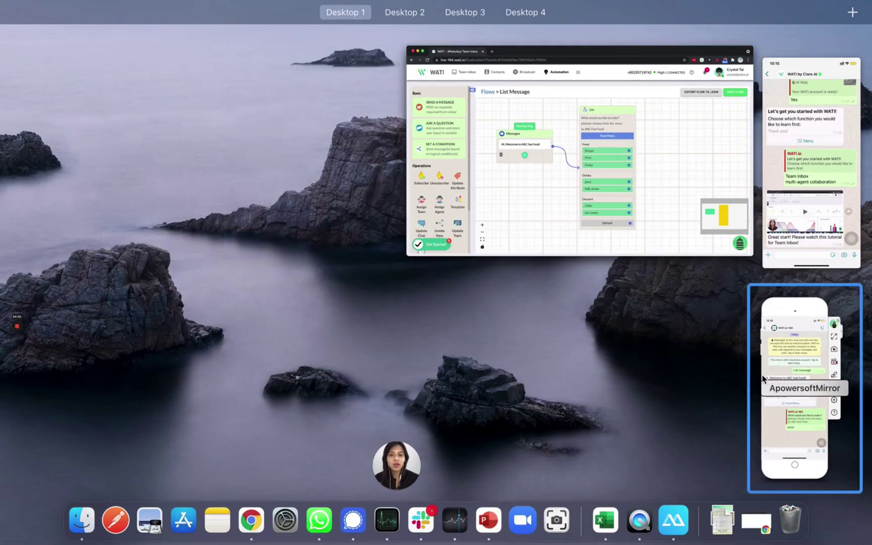
click(763, 378)
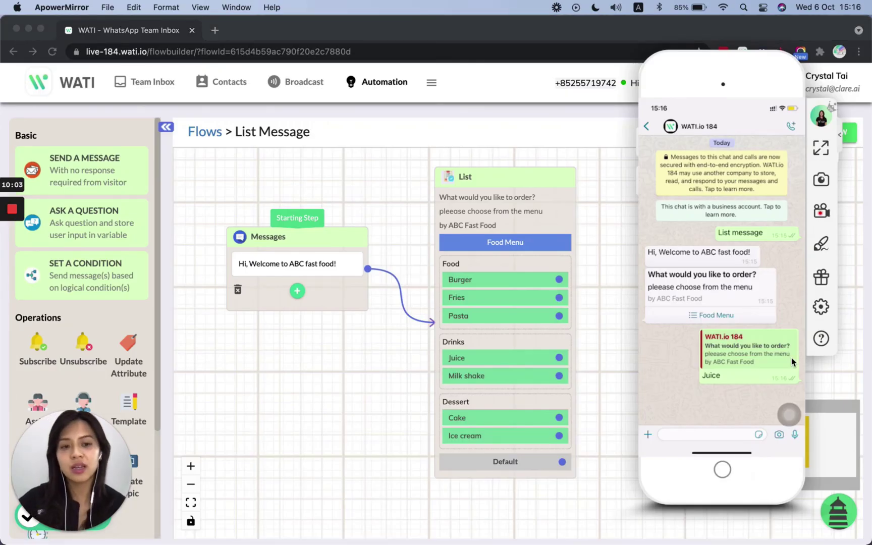